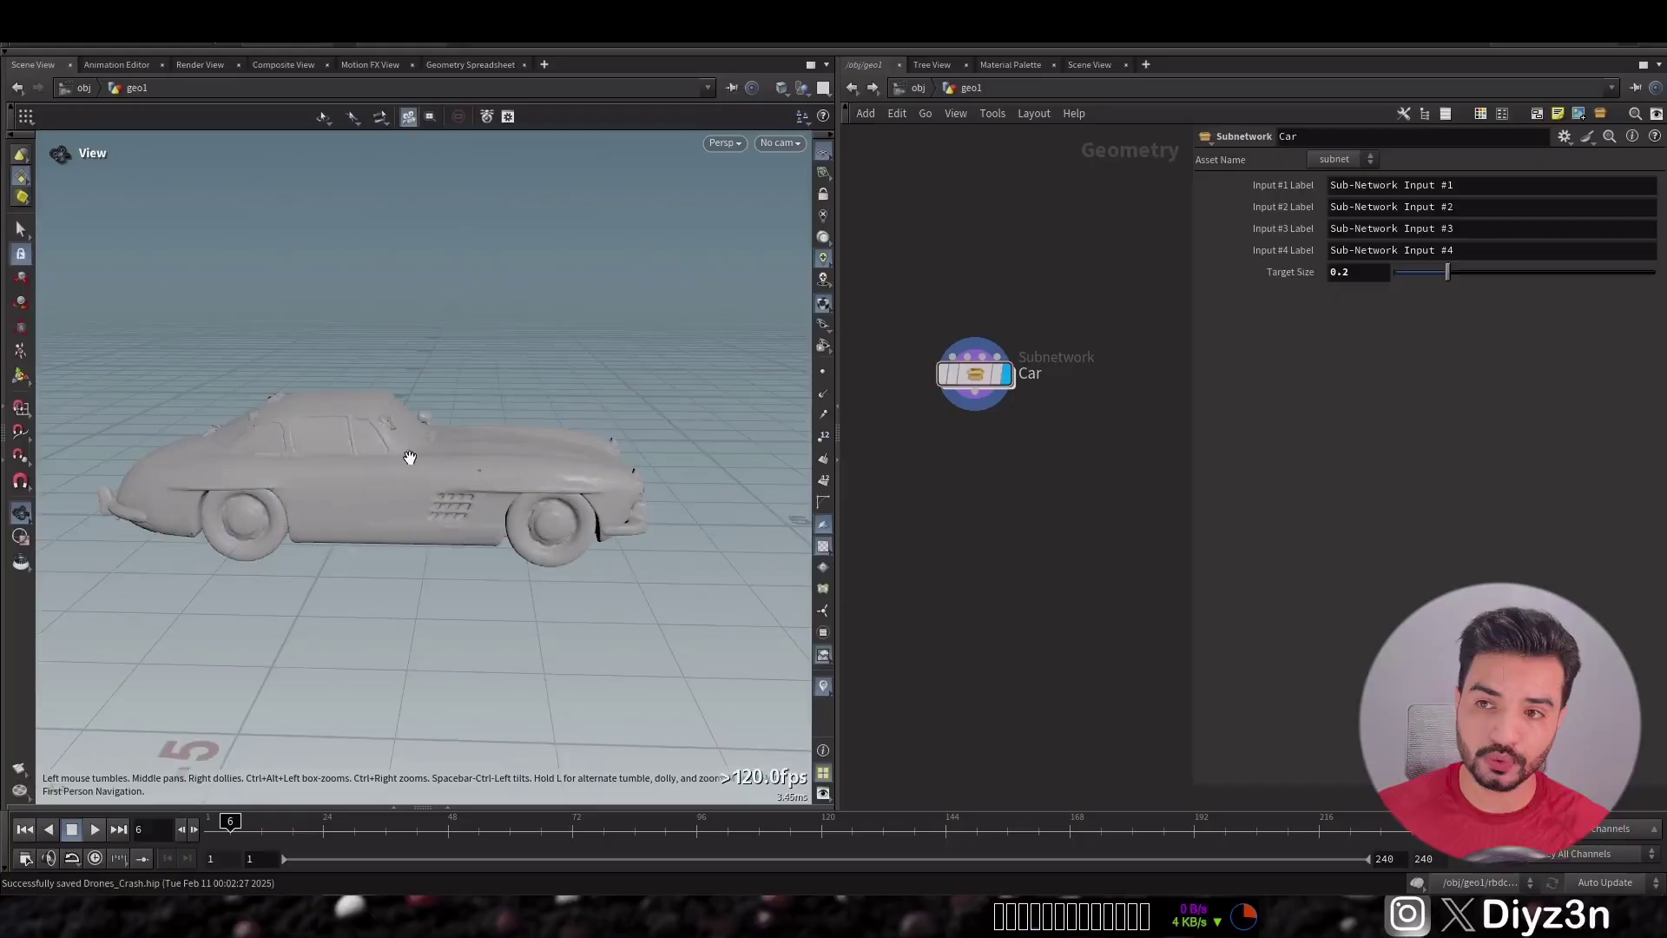
# - Examine the fracture setup inside the Car subnetwork, comparing the rbdmaterialfracture2 body pieces and constraints with the Glass fracture
pyautogui.moveTo(286, 508); pyautogui.dragTo(417, 467)
pyautogui.doubleClick(973, 376)
pyautogui.moveTo(938, 406); pyautogui.dragTo(855, 521, button='middle')
pyautogui.moveTo(1085, 411); pyautogui.dragTo(1108, 525, button='middle')
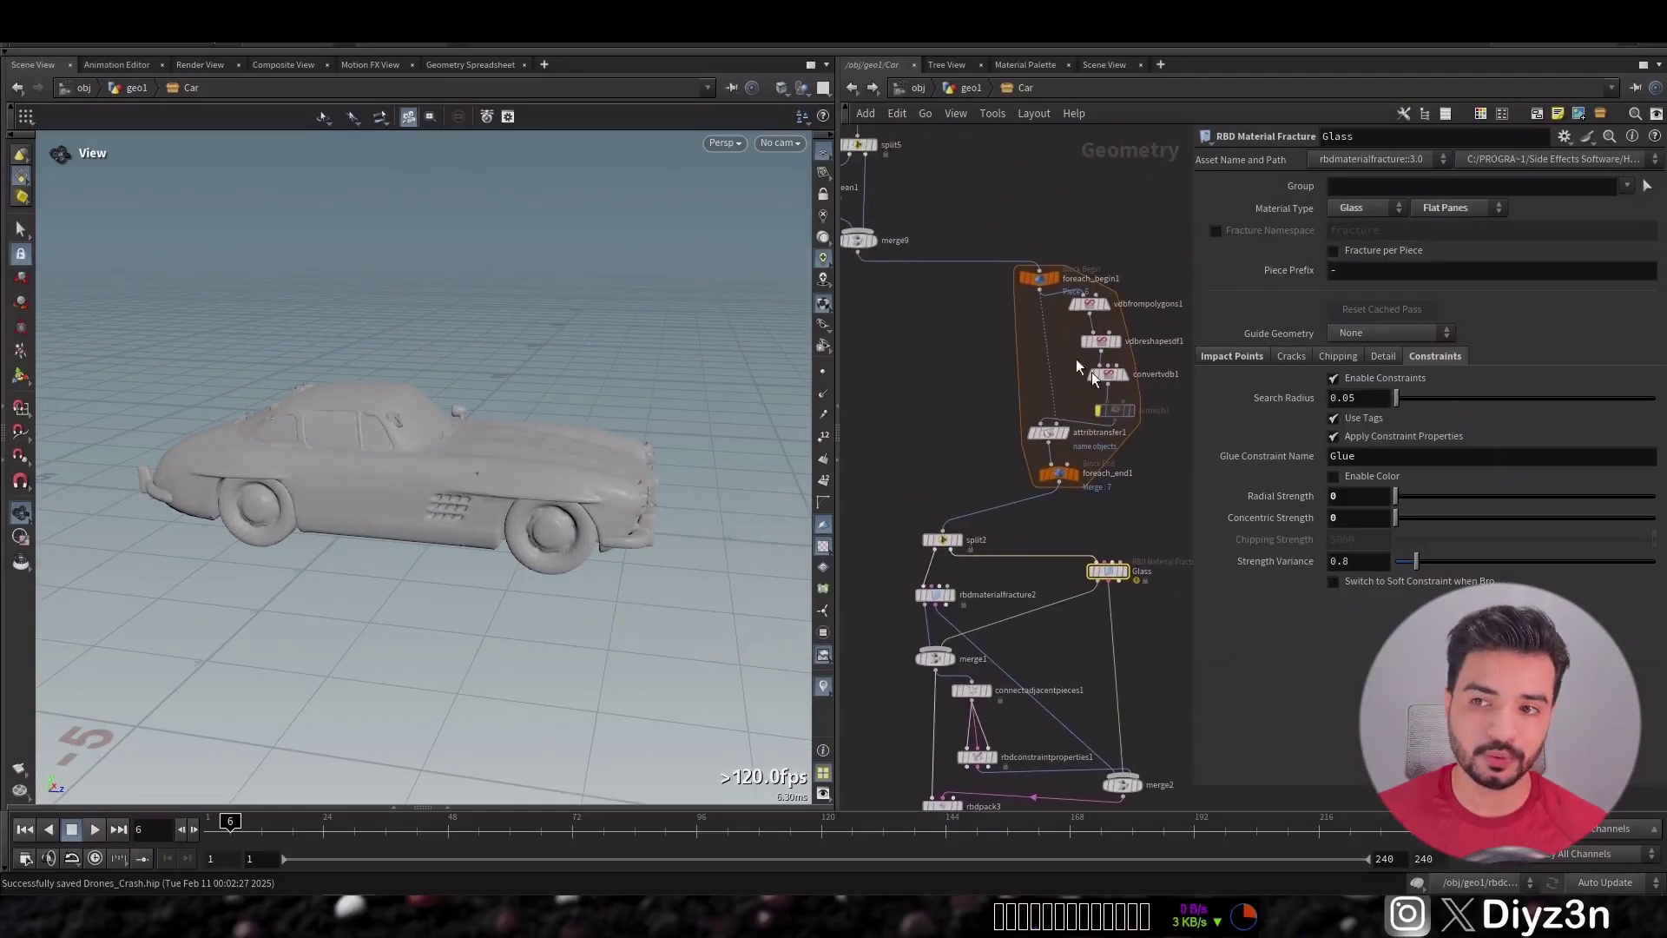
pyautogui.click(955, 594)
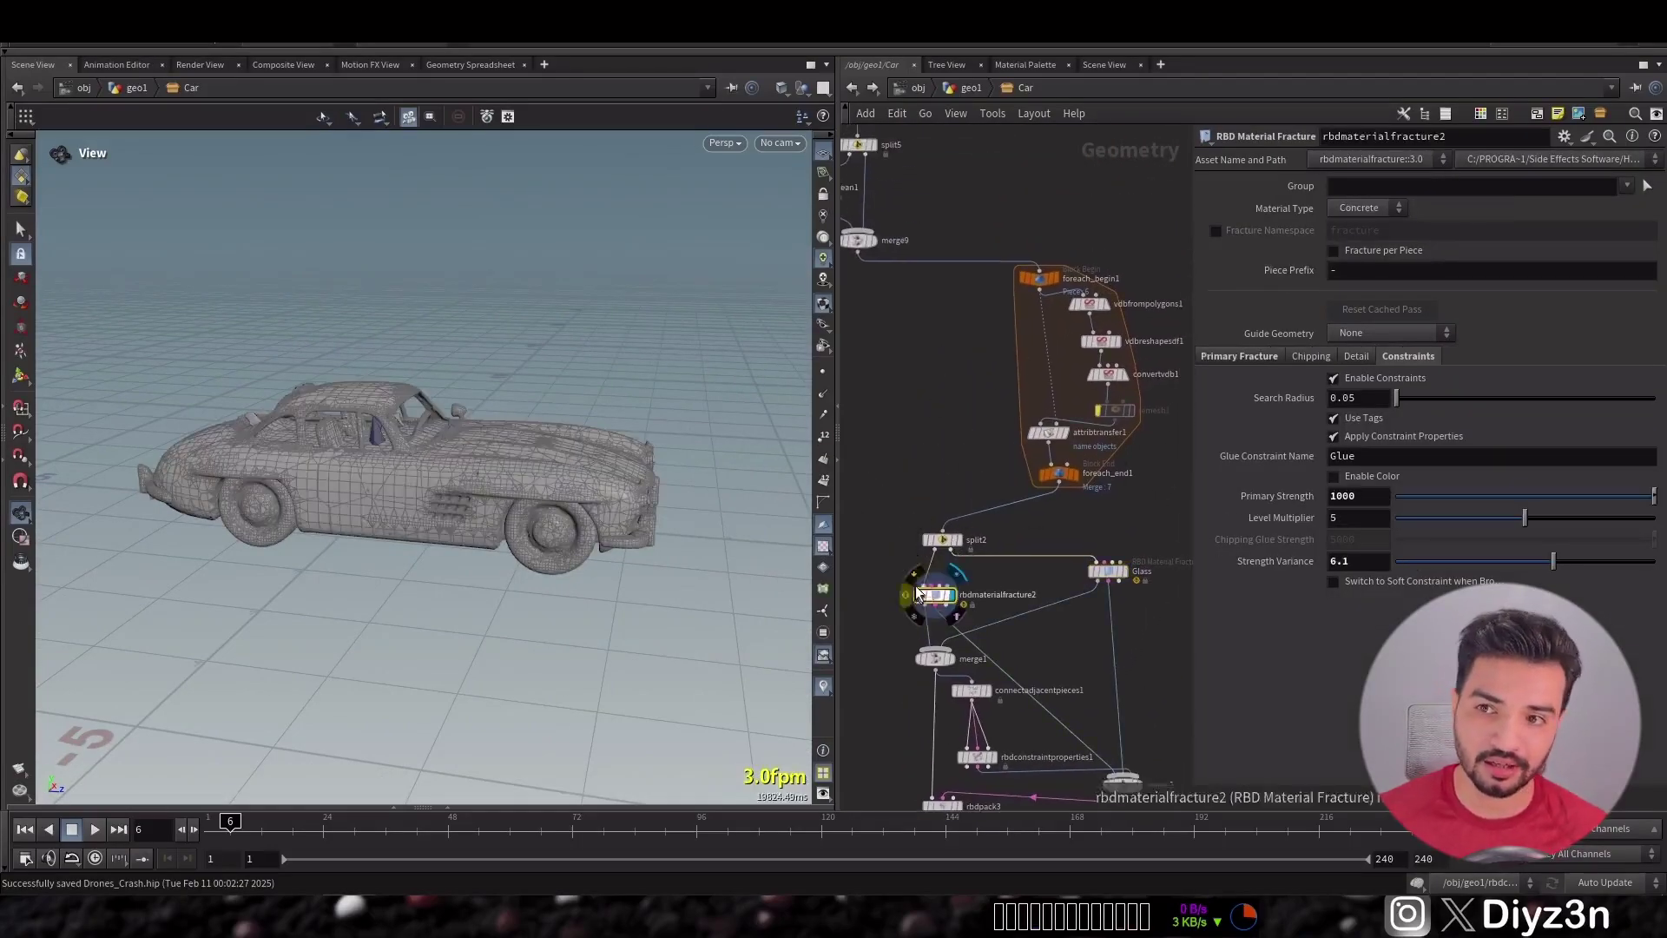
pyautogui.click(1131, 552)
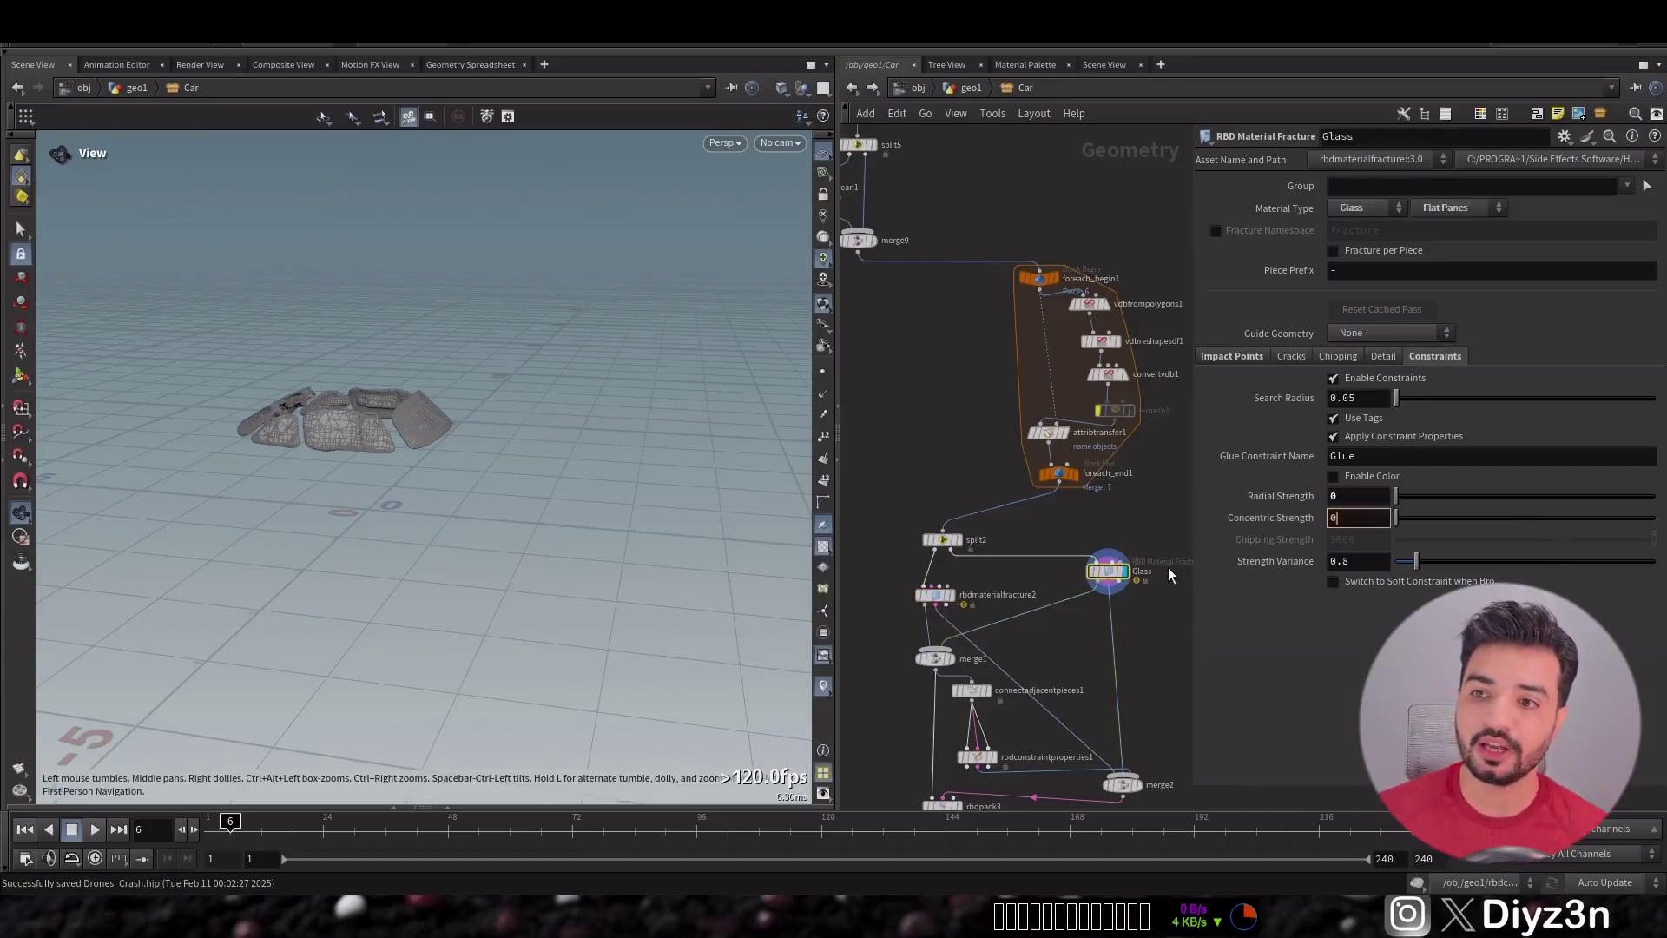
pyautogui.moveTo(1117, 679); pyautogui.dragTo(1110, 530, button='middle')
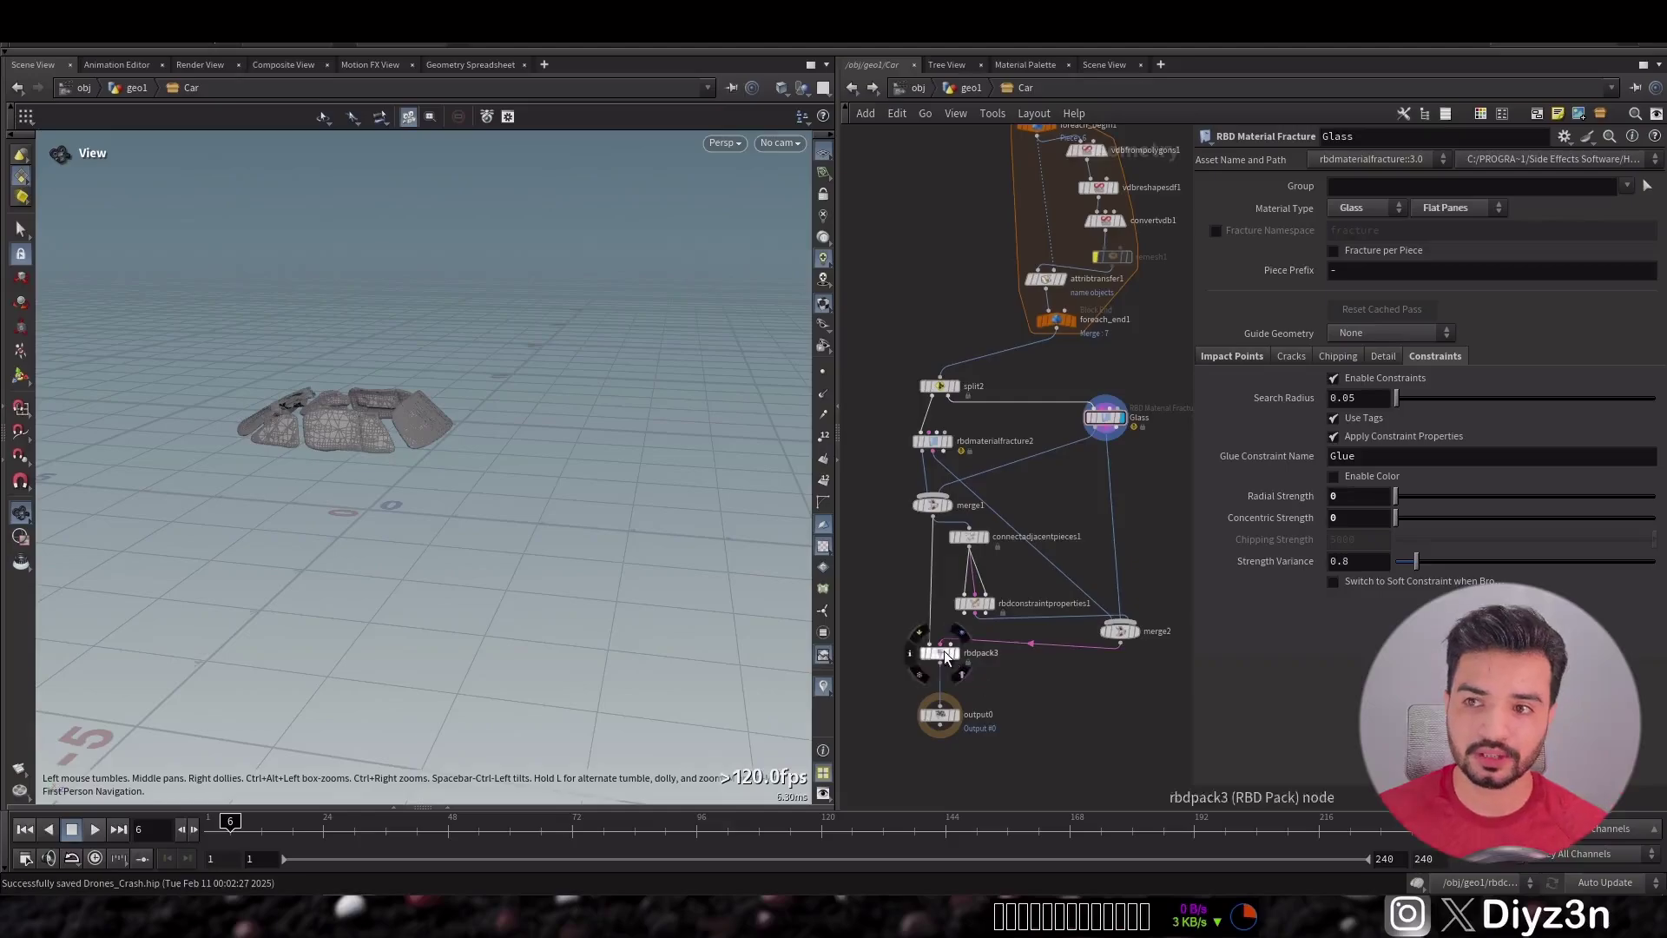
pyautogui.press('u')
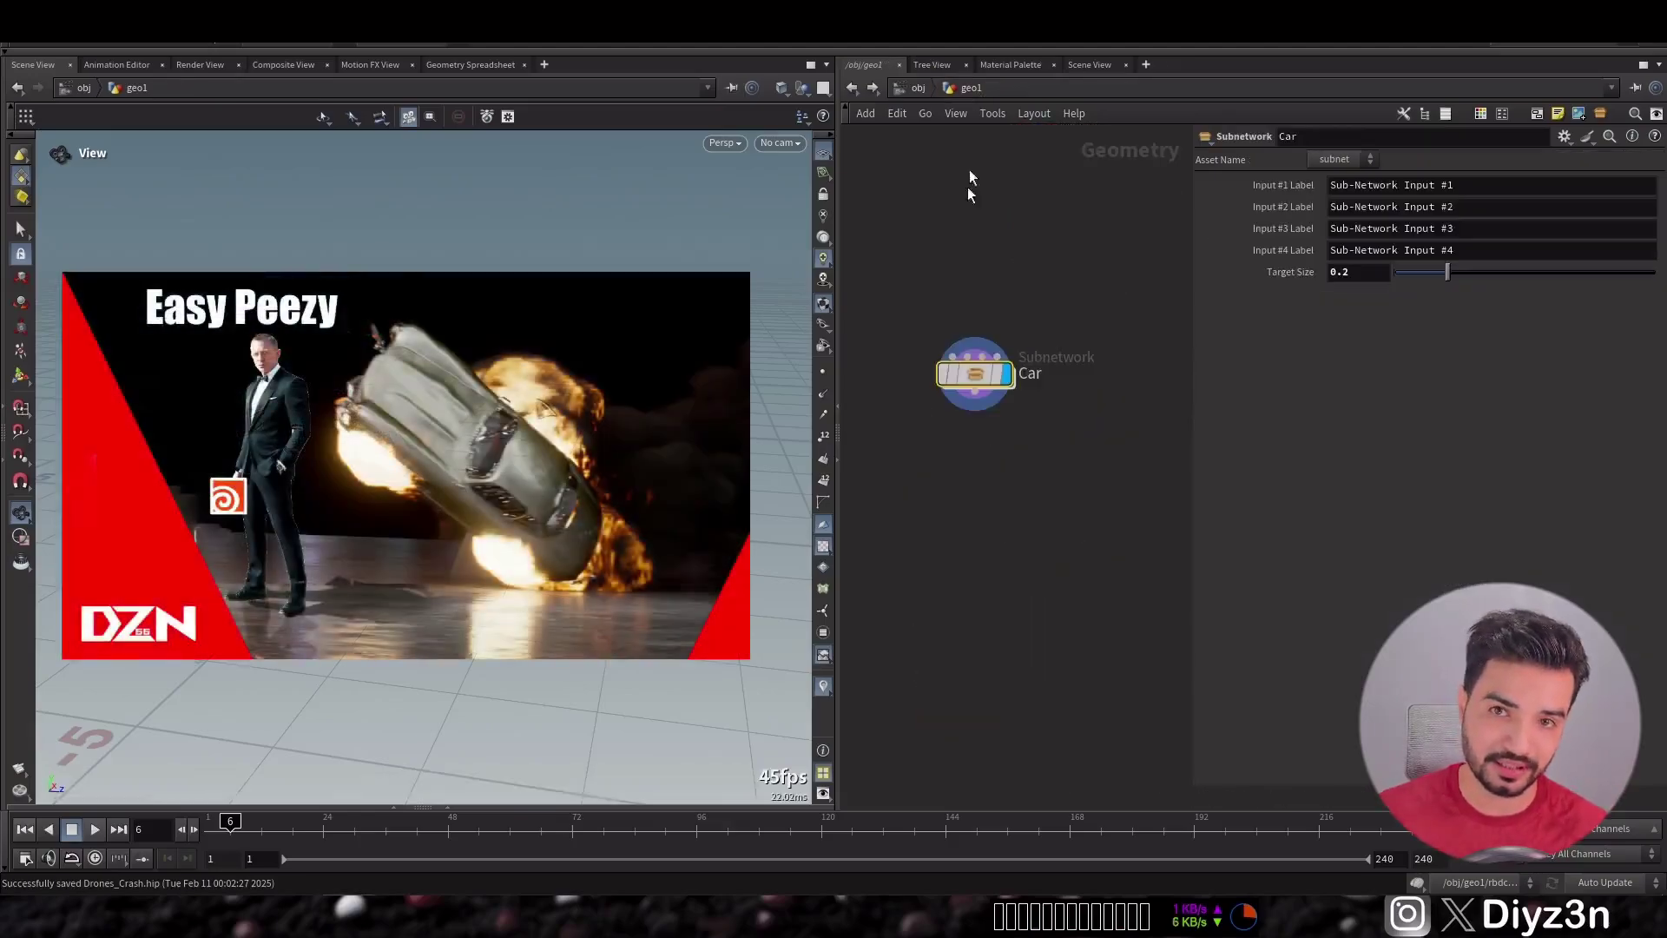
# - Add a Sphere node beside the Car node in the geo1 network
pyautogui.press('Tab')
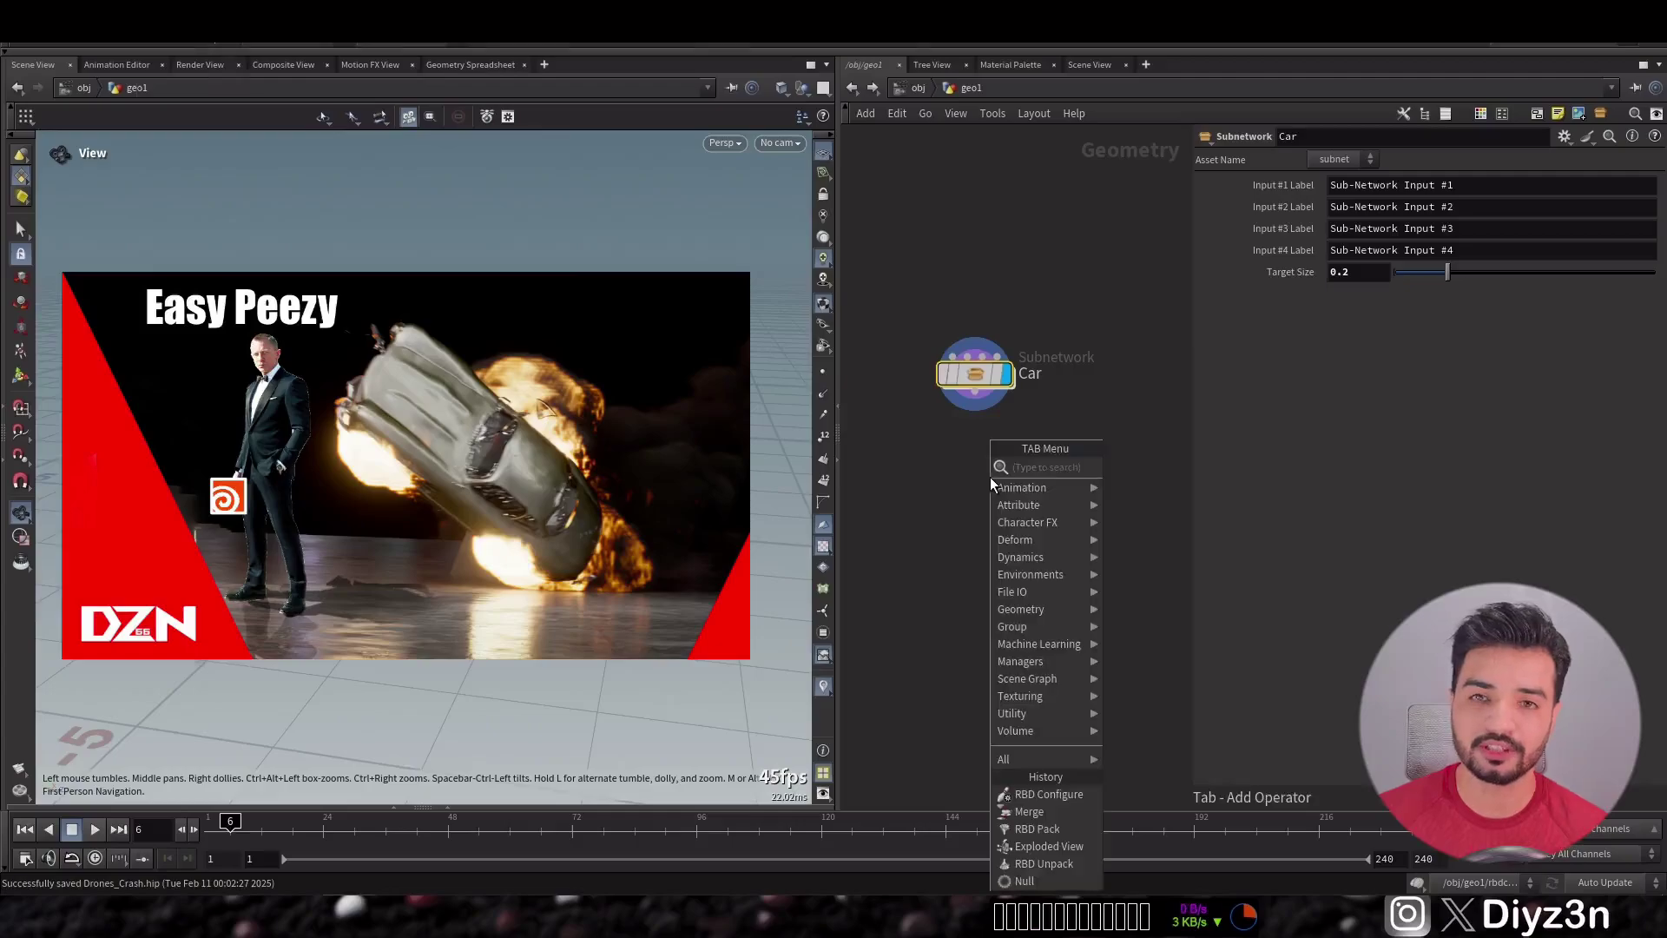
pyautogui.write('sp')
pyautogui.click(1137, 29)
pyautogui.moveTo(931, 632); pyautogui.dragTo(1024, 638, button='middle')
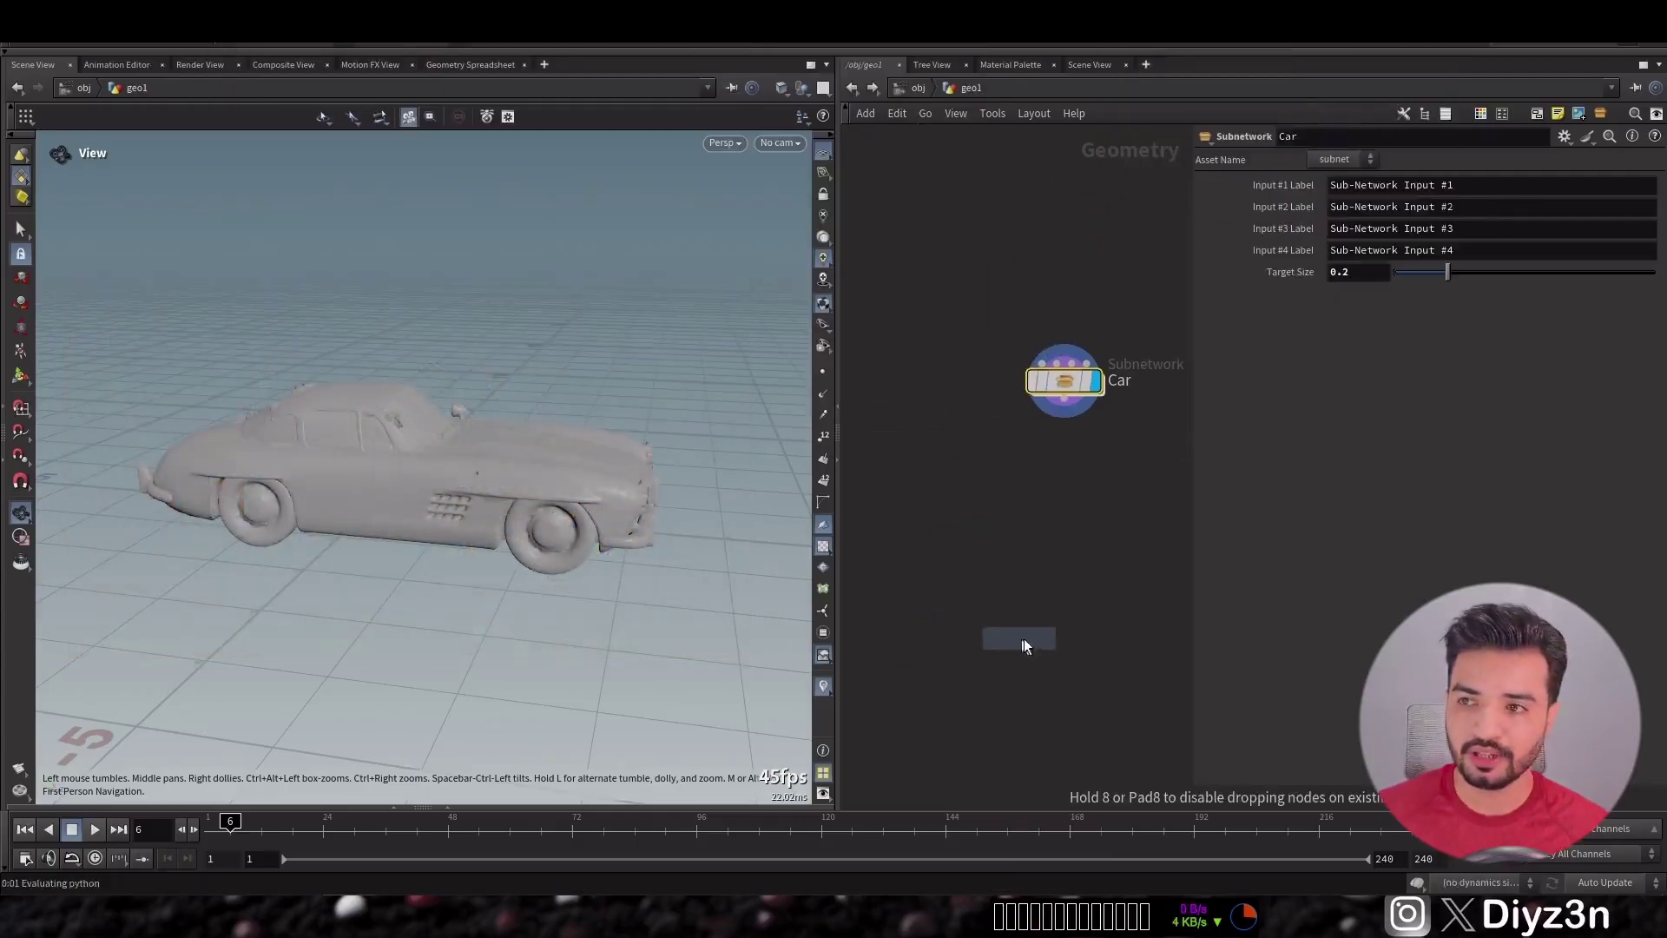
pyautogui.click(917, 380)
# - Add a Transform node below the sphere, display it, and show the Car node as a template
pyautogui.press('Tab')
pyautogui.write('tr')
pyautogui.click(1079, 45)
pyautogui.click(920, 464)
pyautogui.click(947, 459)
pyautogui.click(1090, 380)
# - Move the sphere through its transform to a point high above the front of the car
pyautogui.moveTo(326, 601); pyautogui.dragTo(409, 530)
pyautogui.press('Return')
pyautogui.moveTo(376, 495); pyautogui.dragTo(640, 243)
# - Add and display an RBD Material Fracture node below the transform, setting its primary fracture to 25 scatter points
pyautogui.scroll(-2, 641, 242)
pyautogui.moveTo(933, 512); pyautogui.dragTo(937, 477, button='middle')
pyautogui.press('Tab')
pyautogui.write('mate')
pyautogui.click(1076, 553)
pyautogui.click(922, 497)
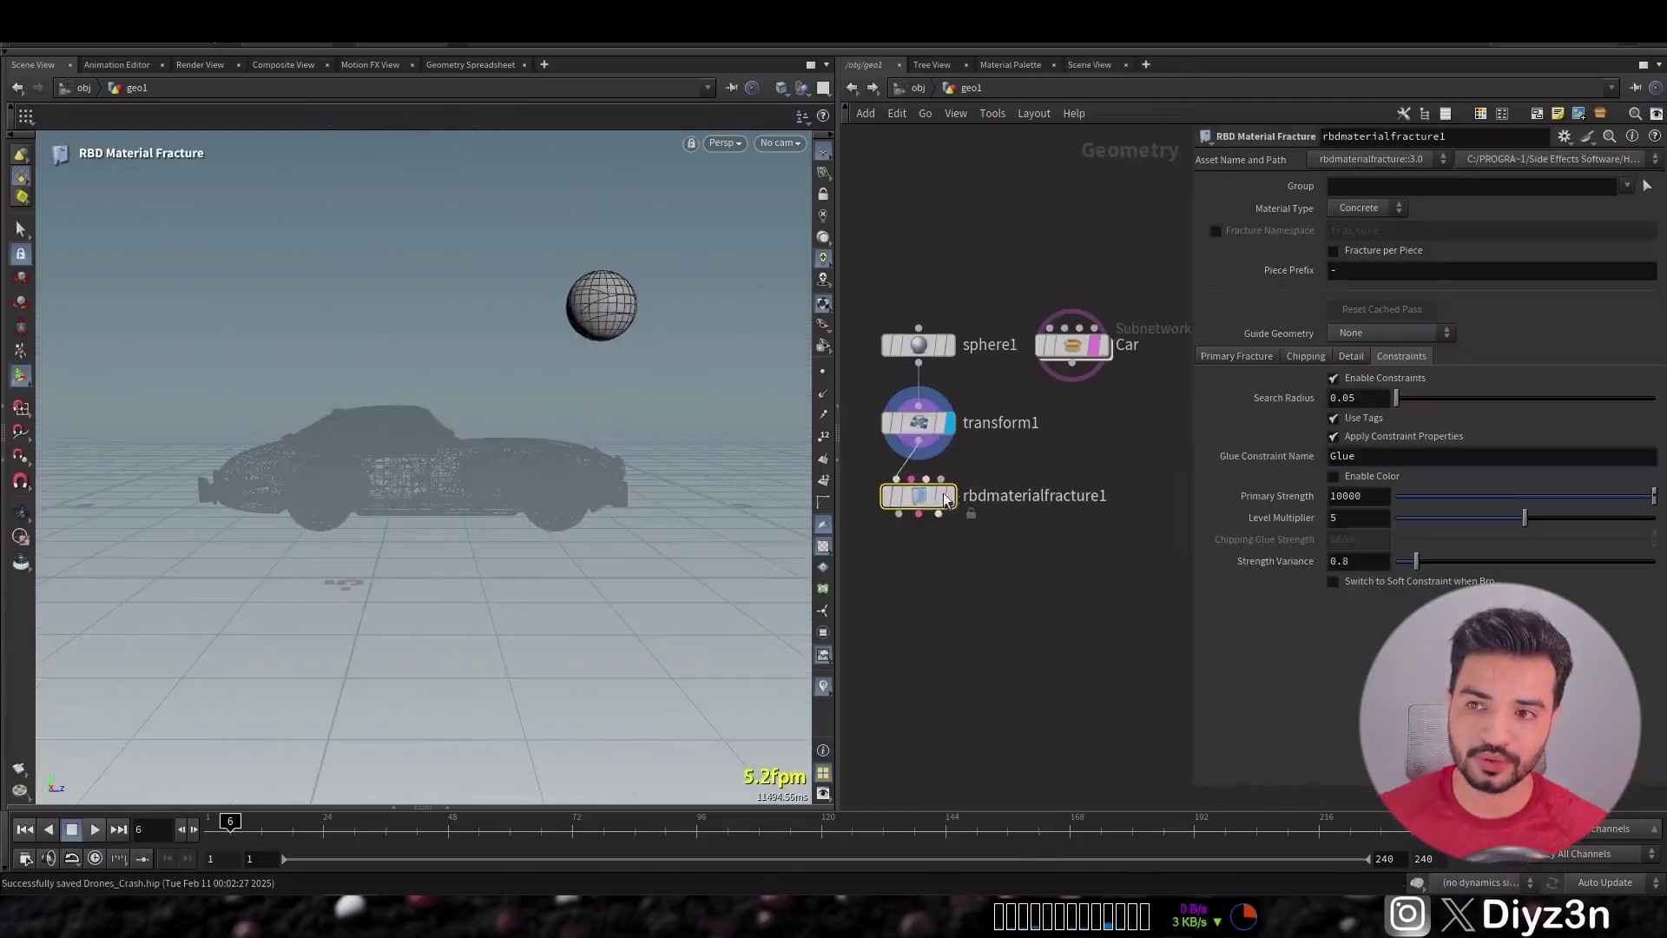
pyautogui.click(949, 495)
pyautogui.click(1237, 356)
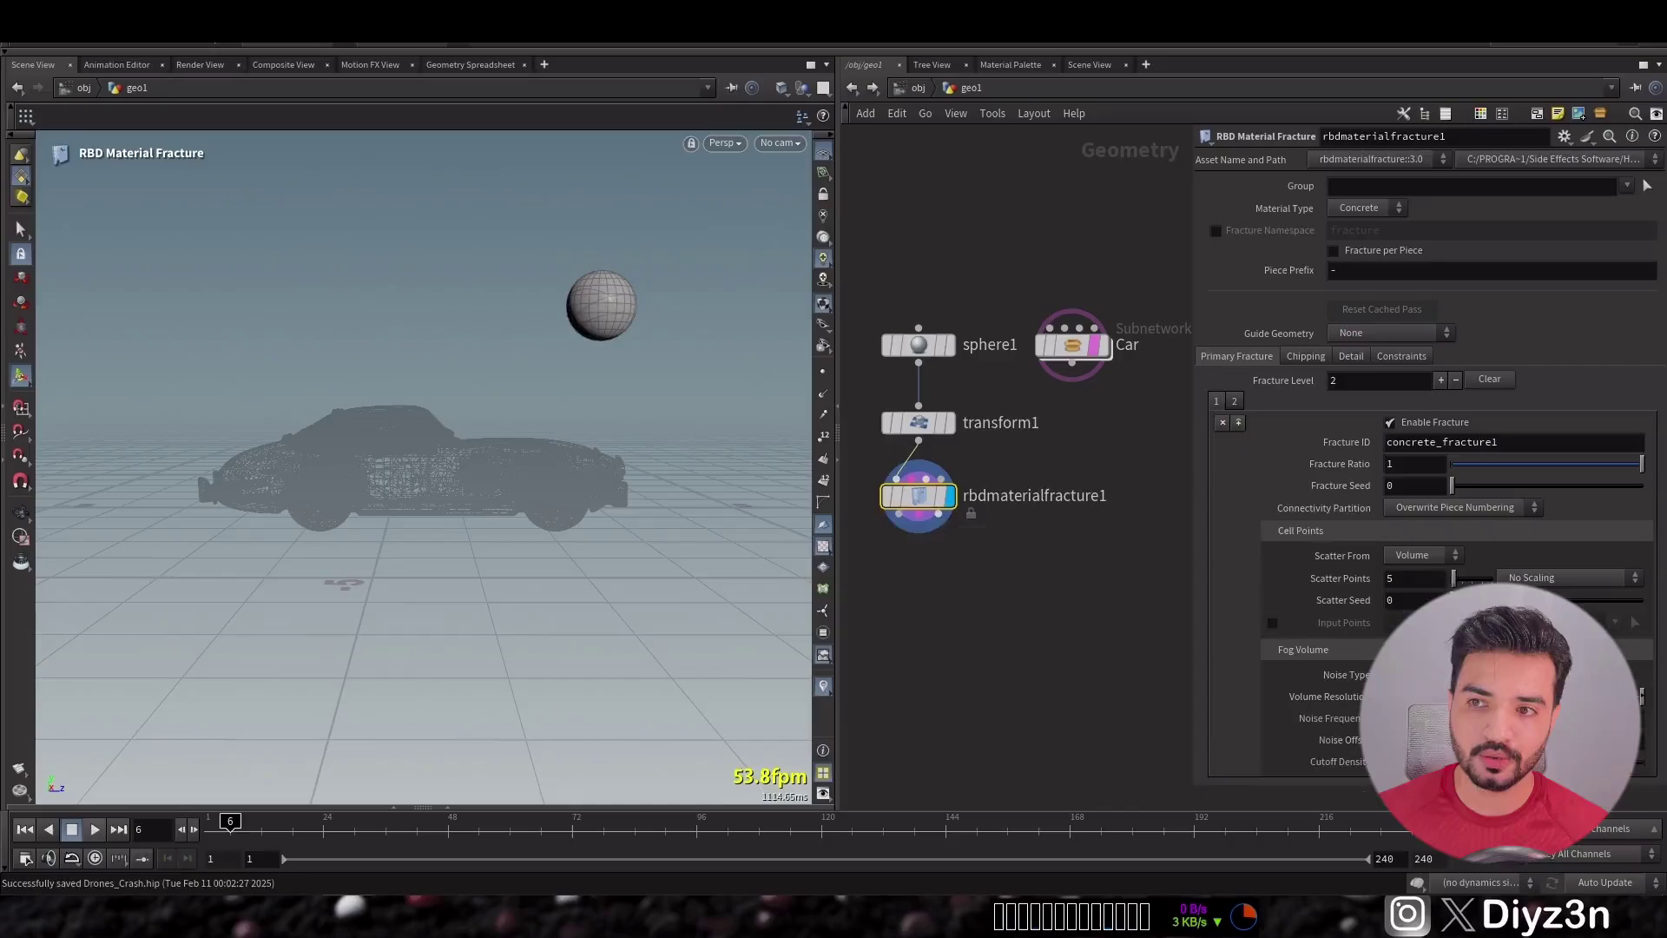
# - Add an RBD Bullet Solver wired beneath the sphere's fracture node and display it
pyautogui.press('Tab')
pyautogui.click(919, 570)
pyautogui.click(950, 569)
# - Give the bullet solver a Ground Plane collision at Y position -0.4, play the simulation and return to frame 1
pyautogui.click(1317, 230)
pyautogui.click(1375, 492)
pyautogui.click(1375, 526)
pyautogui.keyDown('alt'); pyautogui.moveTo(521, 502); pyautogui.dragTo(509, 470); pyautogui.keyUp('alt')
pyautogui.moveTo(1469, 513); pyautogui.dragTo(1429, 513, button='middle')
pyautogui.click(94, 836)
pyautogui.click(24, 829)
pyautogui.keyDown('alt'); pyautogui.moveTo(577, 439); pyautogui.dragTo(575, 477); pyautogui.keyUp('alt')
# - Insert and display a Point Velocity node between the transform and the fracture, adding a velocity of 0, -15, -20
pyautogui.moveTo(1007, 512); pyautogui.dragTo(1027, 415, button='middle')
pyautogui.moveTo(1034, 512); pyautogui.dragTo(885, 374)
pyautogui.moveTo(941, 397); pyautogui.dragTo(958, 551)
pyautogui.click(967, 407)
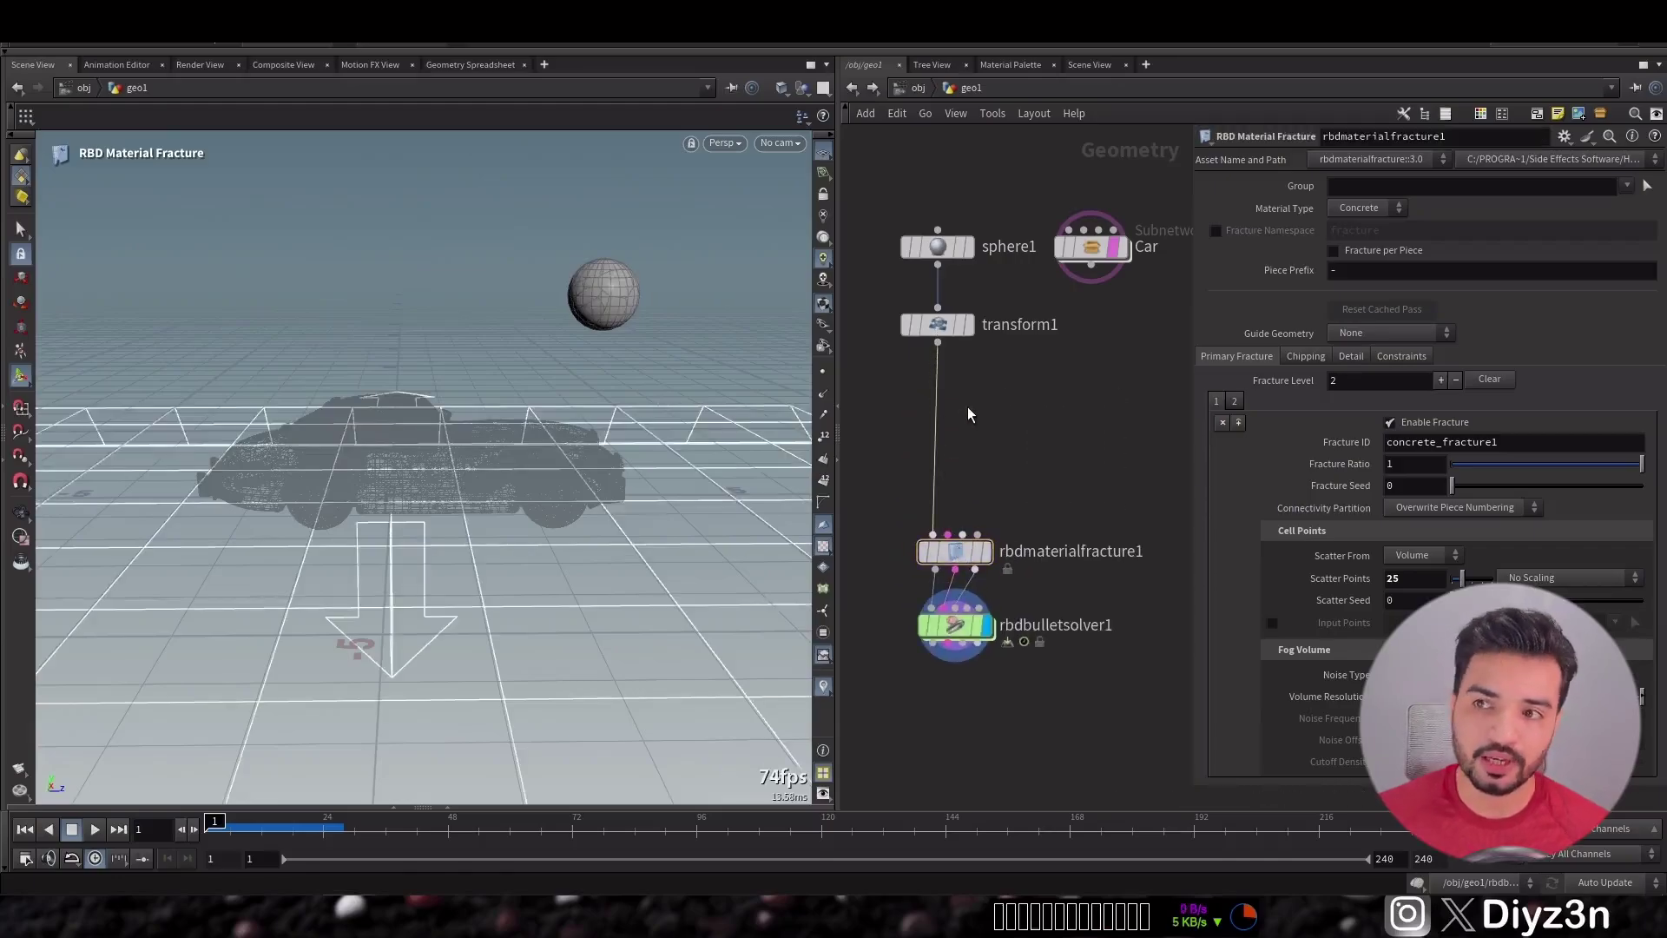
pyautogui.press('Tab')
pyautogui.click(951, 384)
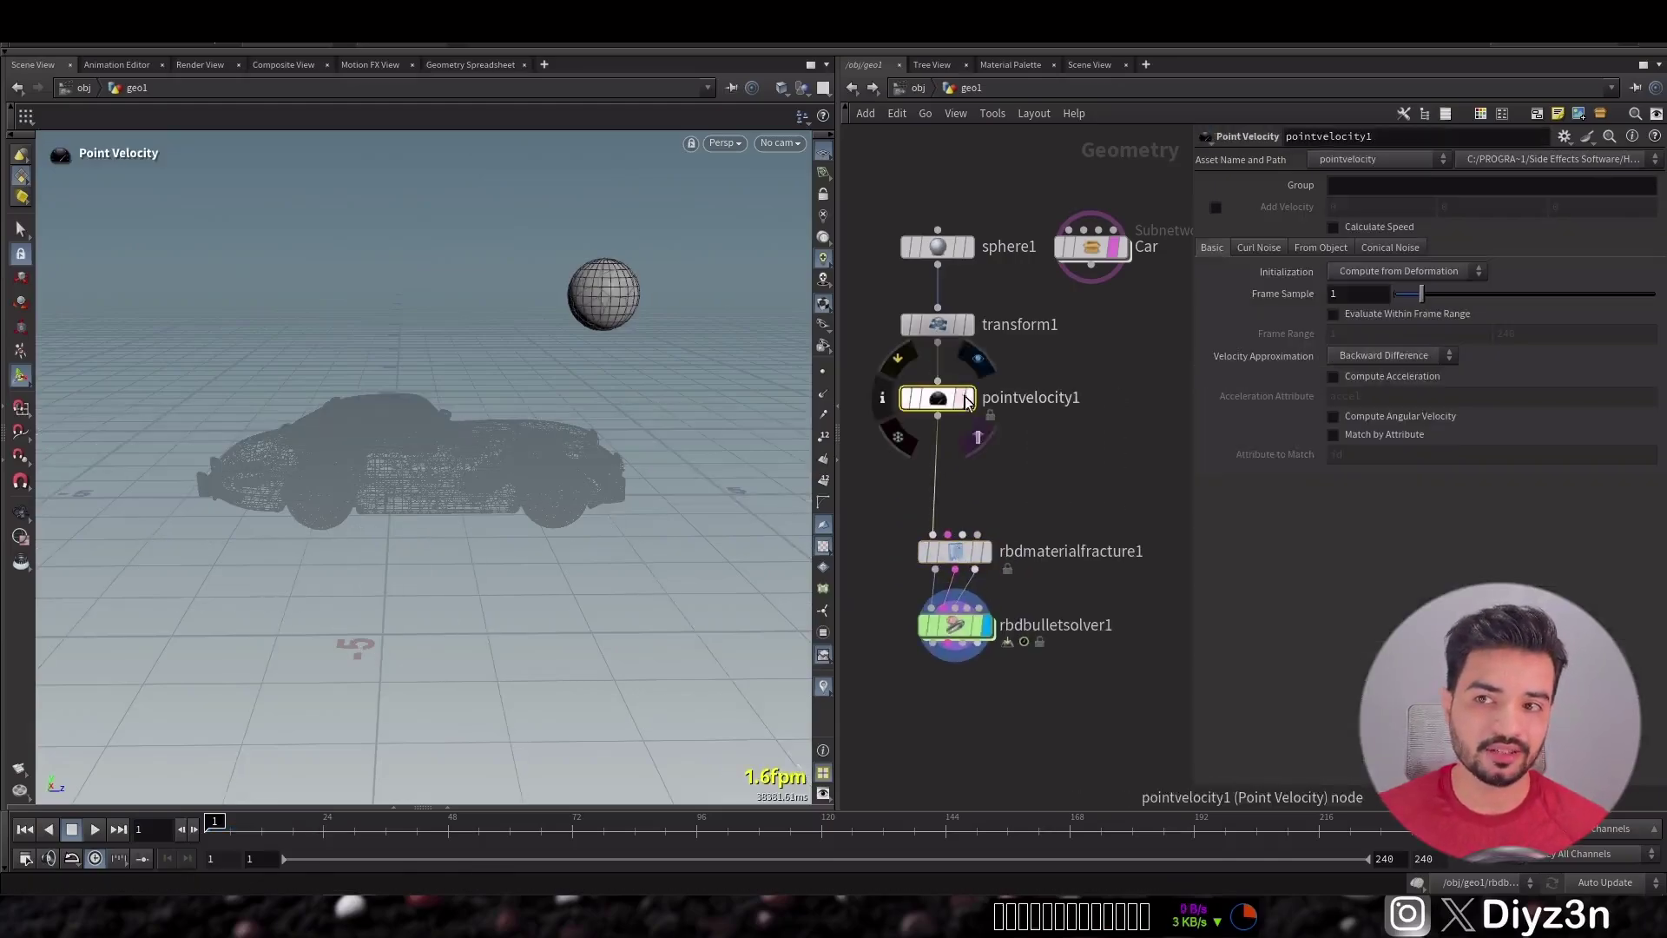
pyautogui.click(969, 398)
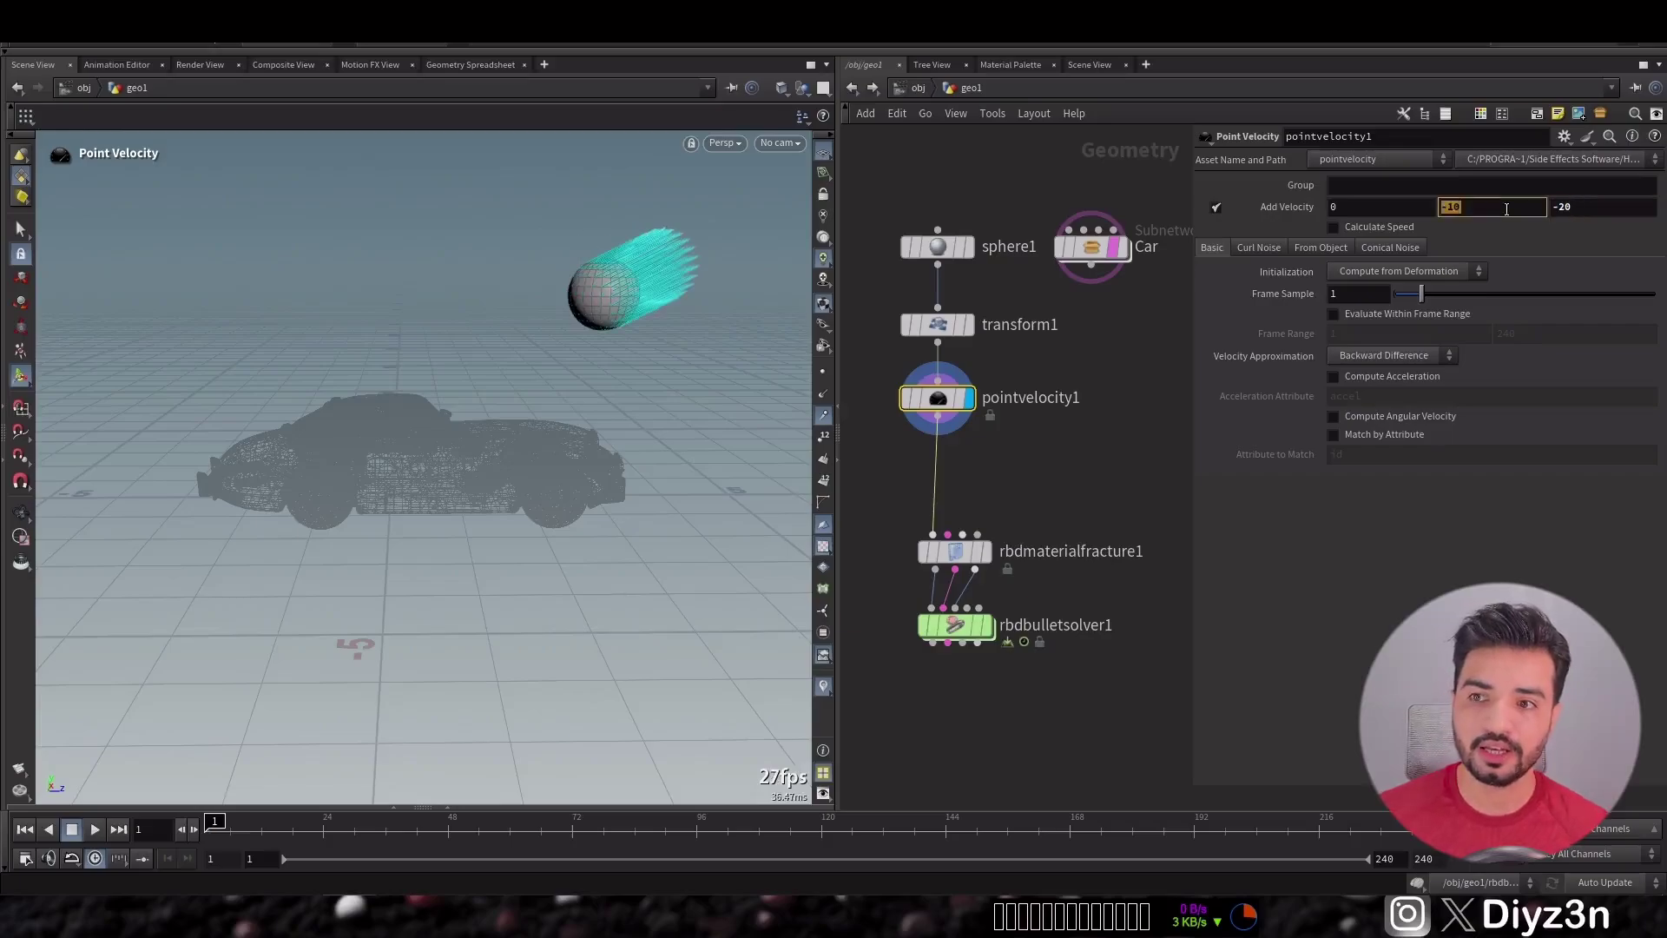
pyautogui.keyDown('alt'); pyautogui.moveTo(747, 461); pyautogui.dragTo(723, 487); pyautogui.keyUp('alt')
# - Enable Conical Noise on the sphere's point velocity with scale 4.53 and cone angle 106.9
pyautogui.click(1390, 249)
pyautogui.click(1346, 269)
pyautogui.moveTo(1421, 312); pyautogui.dragTo(1550, 336)
pyautogui.keyDown('alt'); pyautogui.moveTo(538, 364); pyautogui.dragTo(543, 303); pyautogui.keyUp('alt')
# - Set the primary strength and level multiplier of the sphere fracture's glue constraints to 0
pyautogui.moveTo(989, 504); pyautogui.dragTo(986, 395, button='middle')
pyautogui.moveTo(961, 521); pyautogui.dragTo(961, 545)
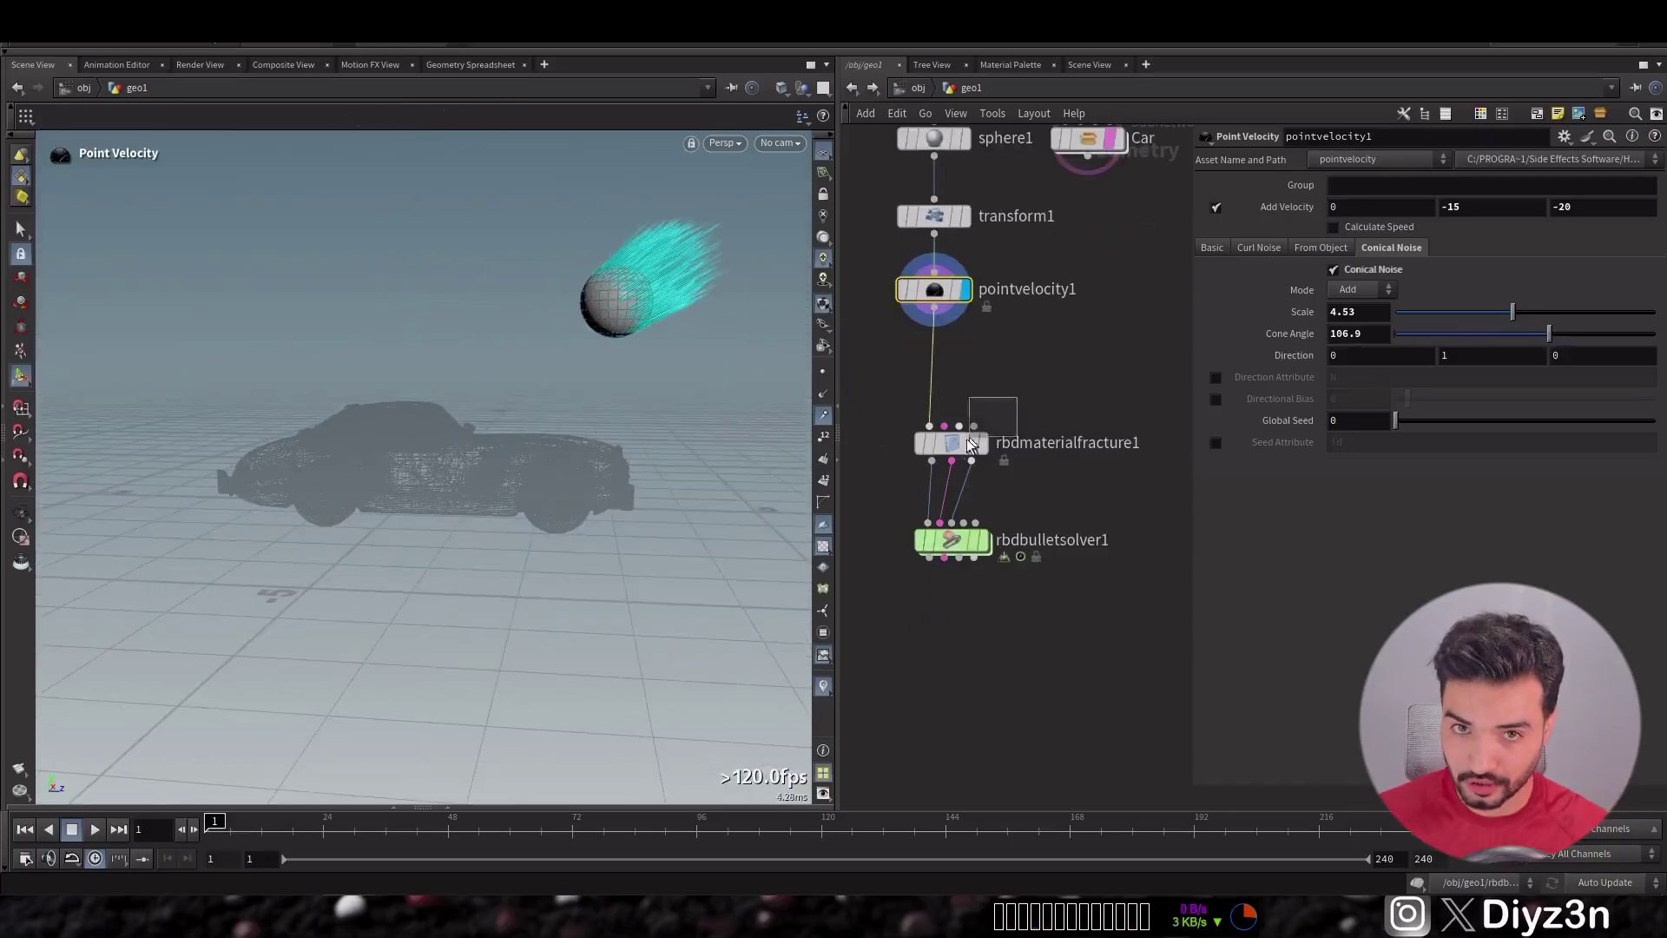
pyautogui.moveTo(938, 397); pyautogui.dragTo(1016, 454)
pyautogui.click(1384, 358)
pyautogui.click(1373, 495)
pyautogui.press('BackSpace')
pyautogui.press('BackSpace')
pyautogui.press('BackSpace')
pyautogui.press('BackSpace')
pyautogui.press('BackSpace')
pyautogui.click(1370, 515)
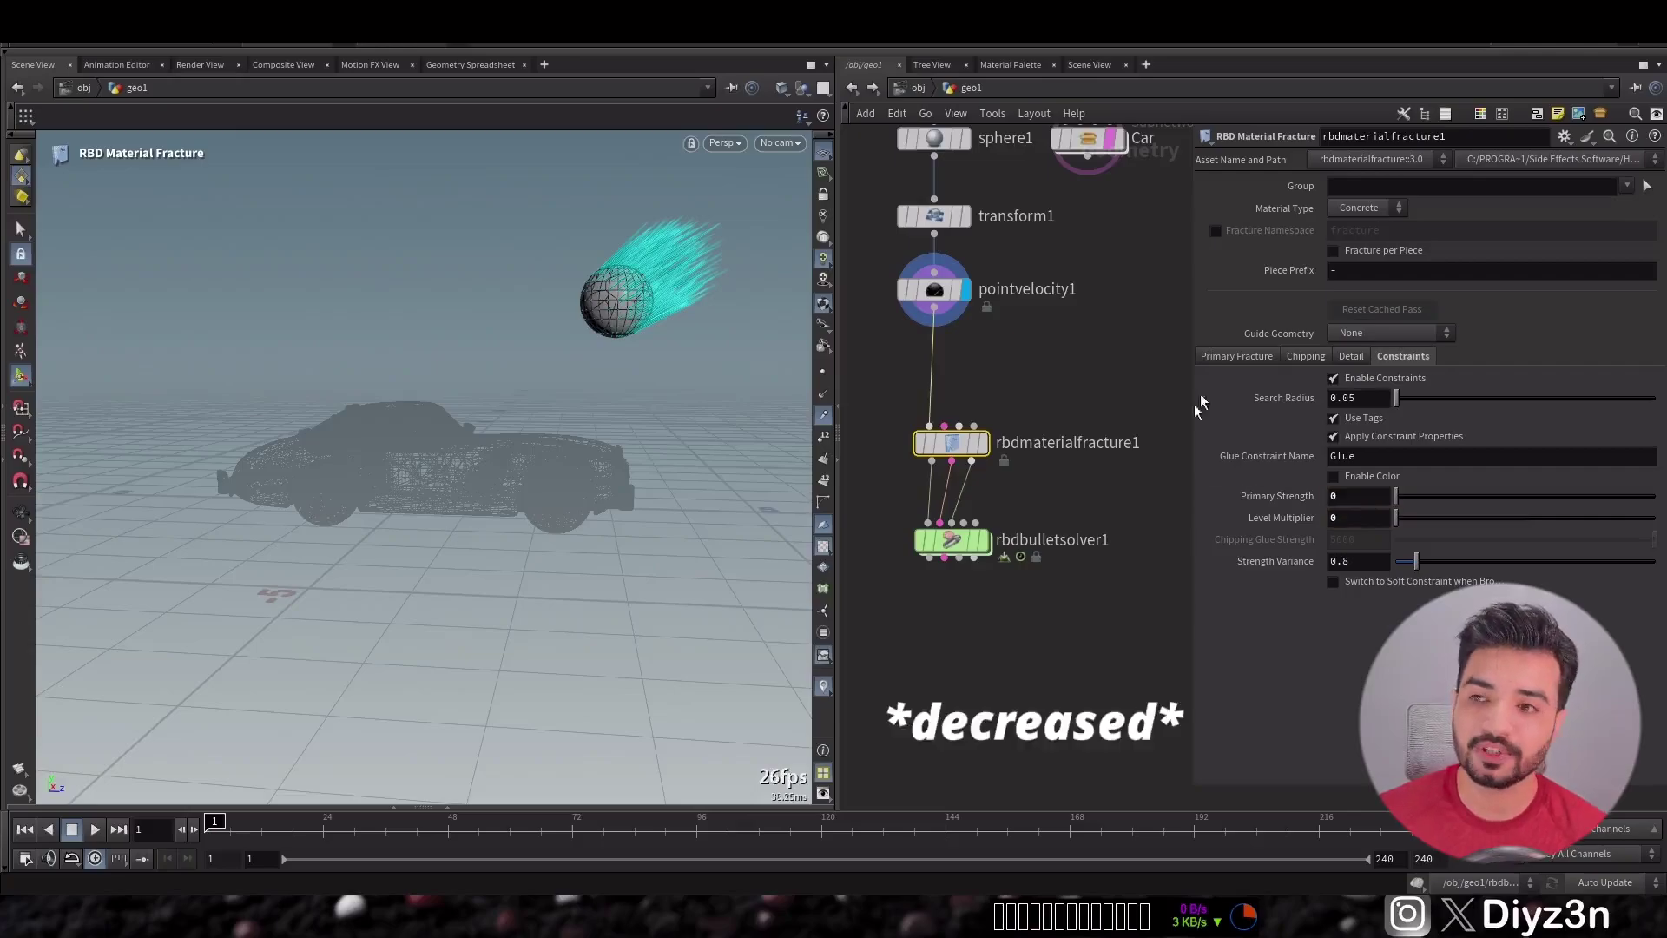
# - Display the RBD Bullet Solver and play the simulation of the falling, fractured sphere
pyautogui.click(982, 542)
pyautogui.click(955, 549)
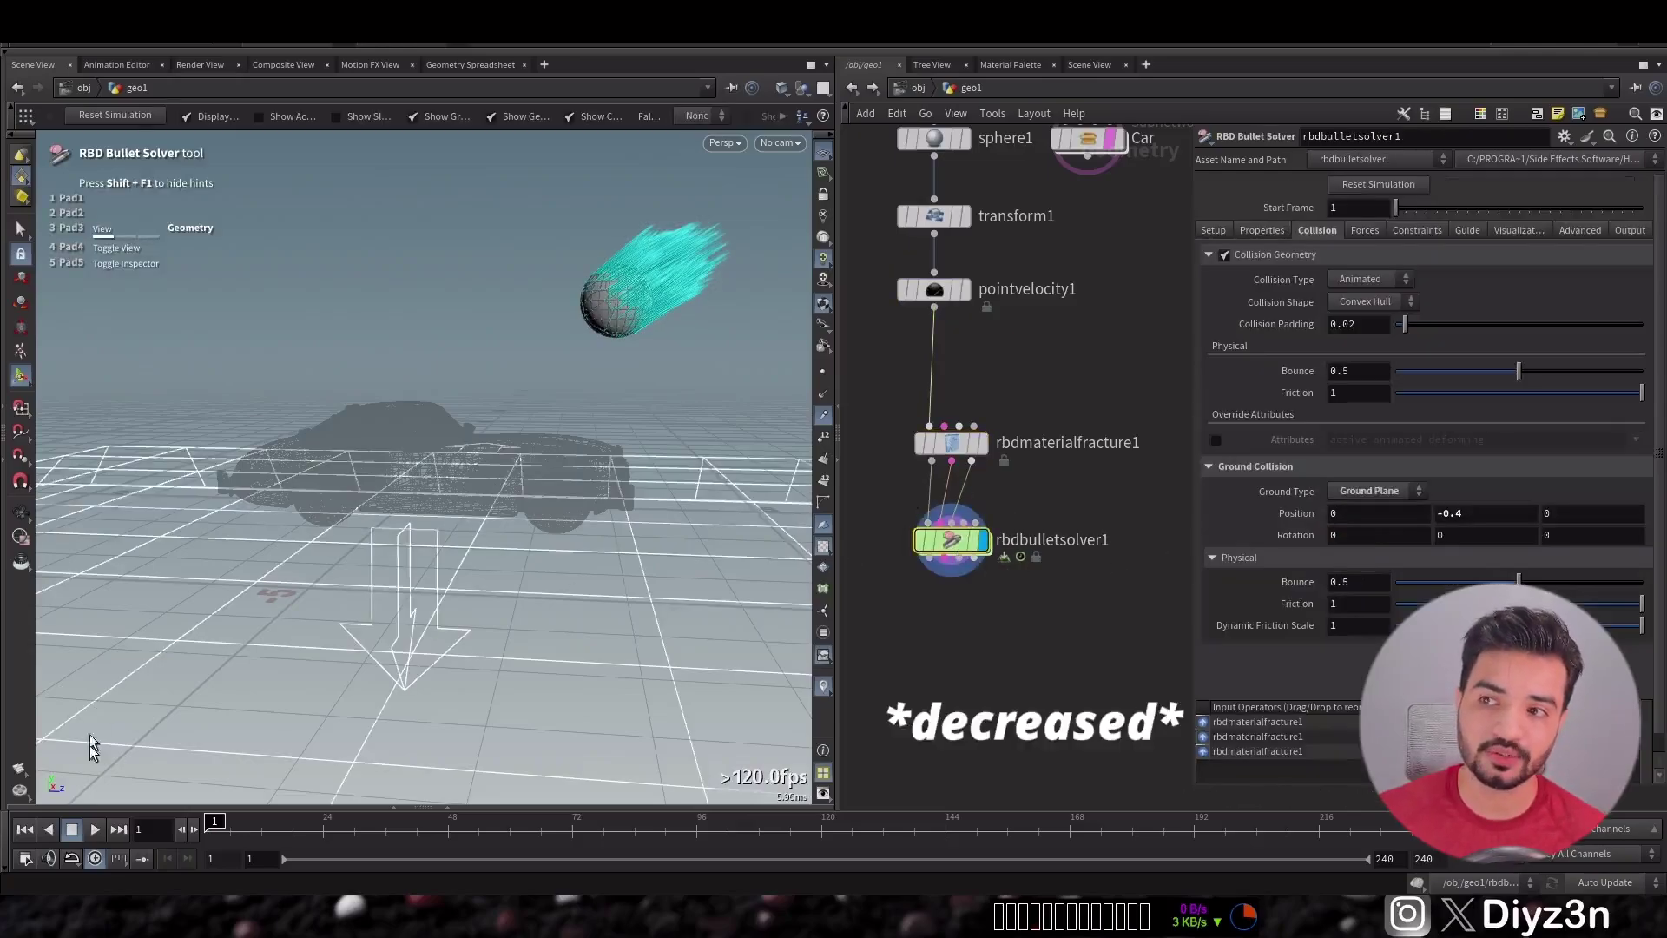
pyautogui.click(96, 829)
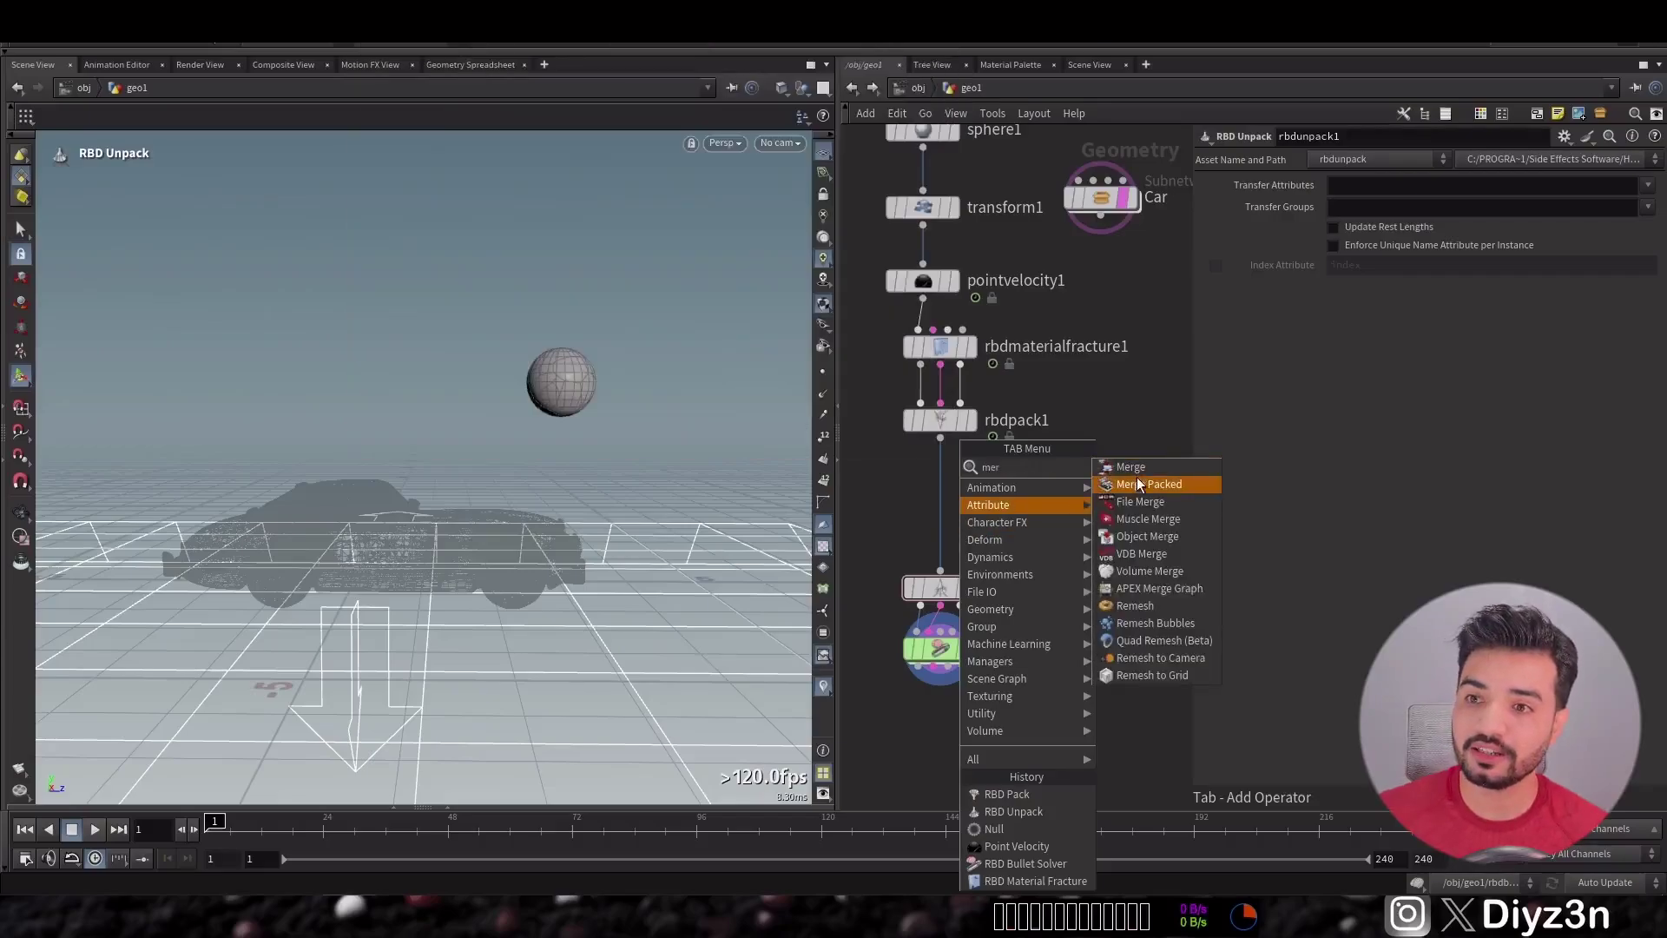
# - Insert a Merge node between rbdpack1 and rbdunpack1 and wire the Car node into it
pyautogui.click(1129, 477)
pyautogui.click(944, 507)
pyautogui.moveTo(941, 488); pyautogui.dragTo(1140, 432)
pyautogui.moveTo(938, 507); pyautogui.dragTo(947, 508)
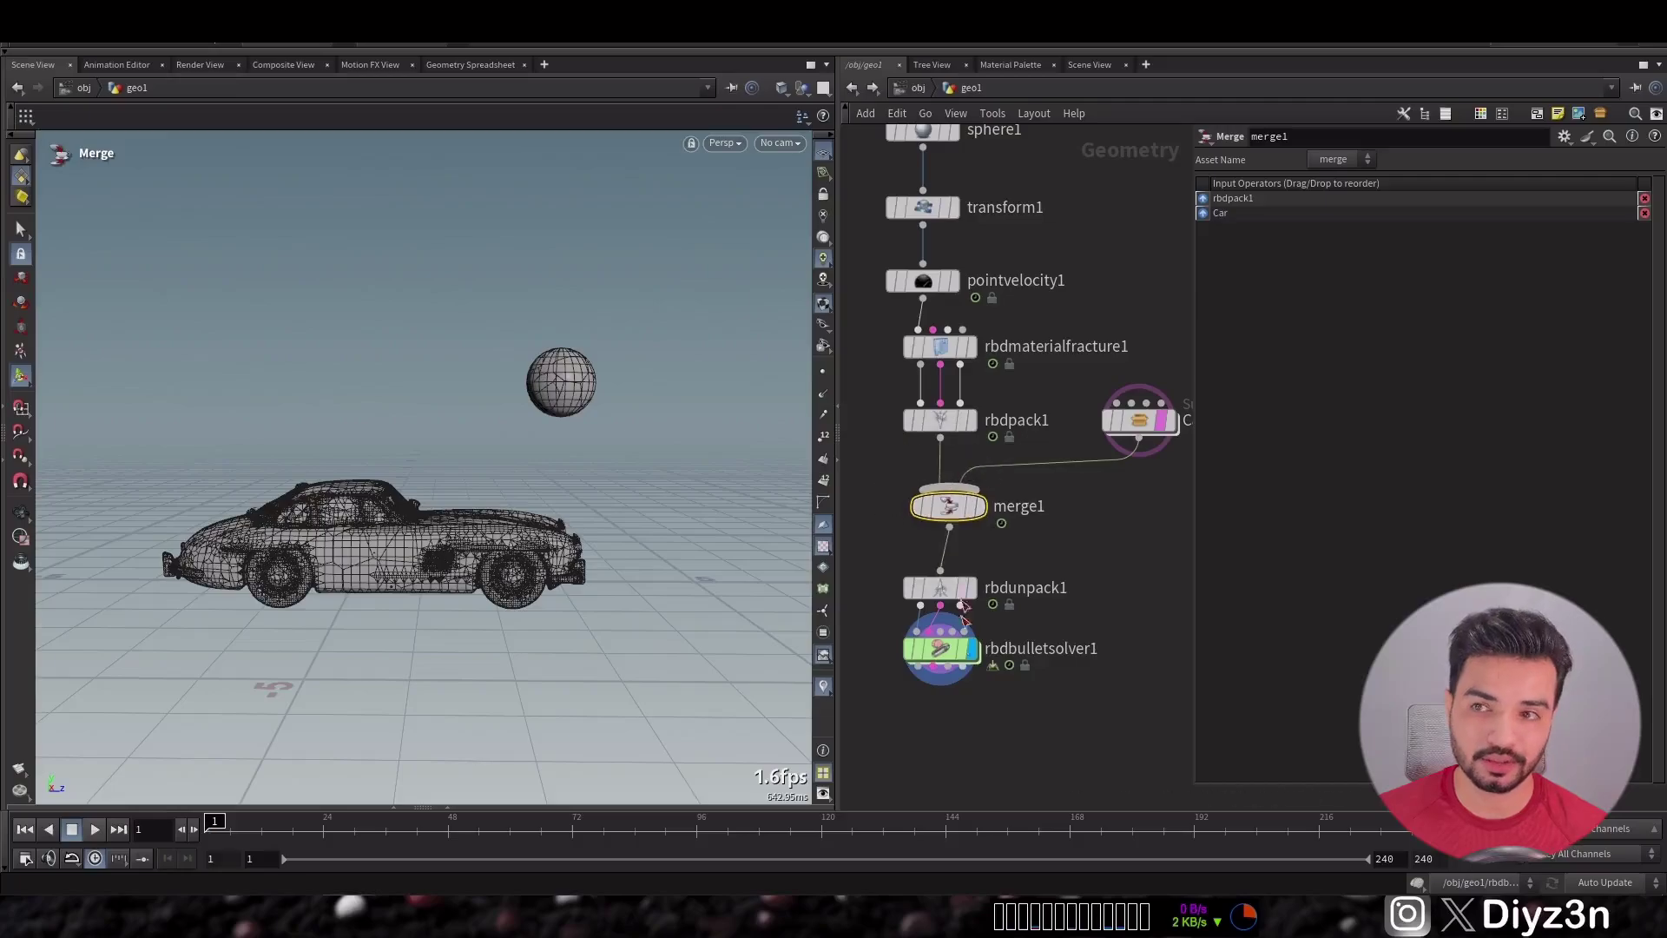
# - Space out the bullet solver node and remove the proxy geometry wire between the sphere's fracture and rbdpack1
pyautogui.moveTo(943, 655); pyautogui.dragTo(952, 682)
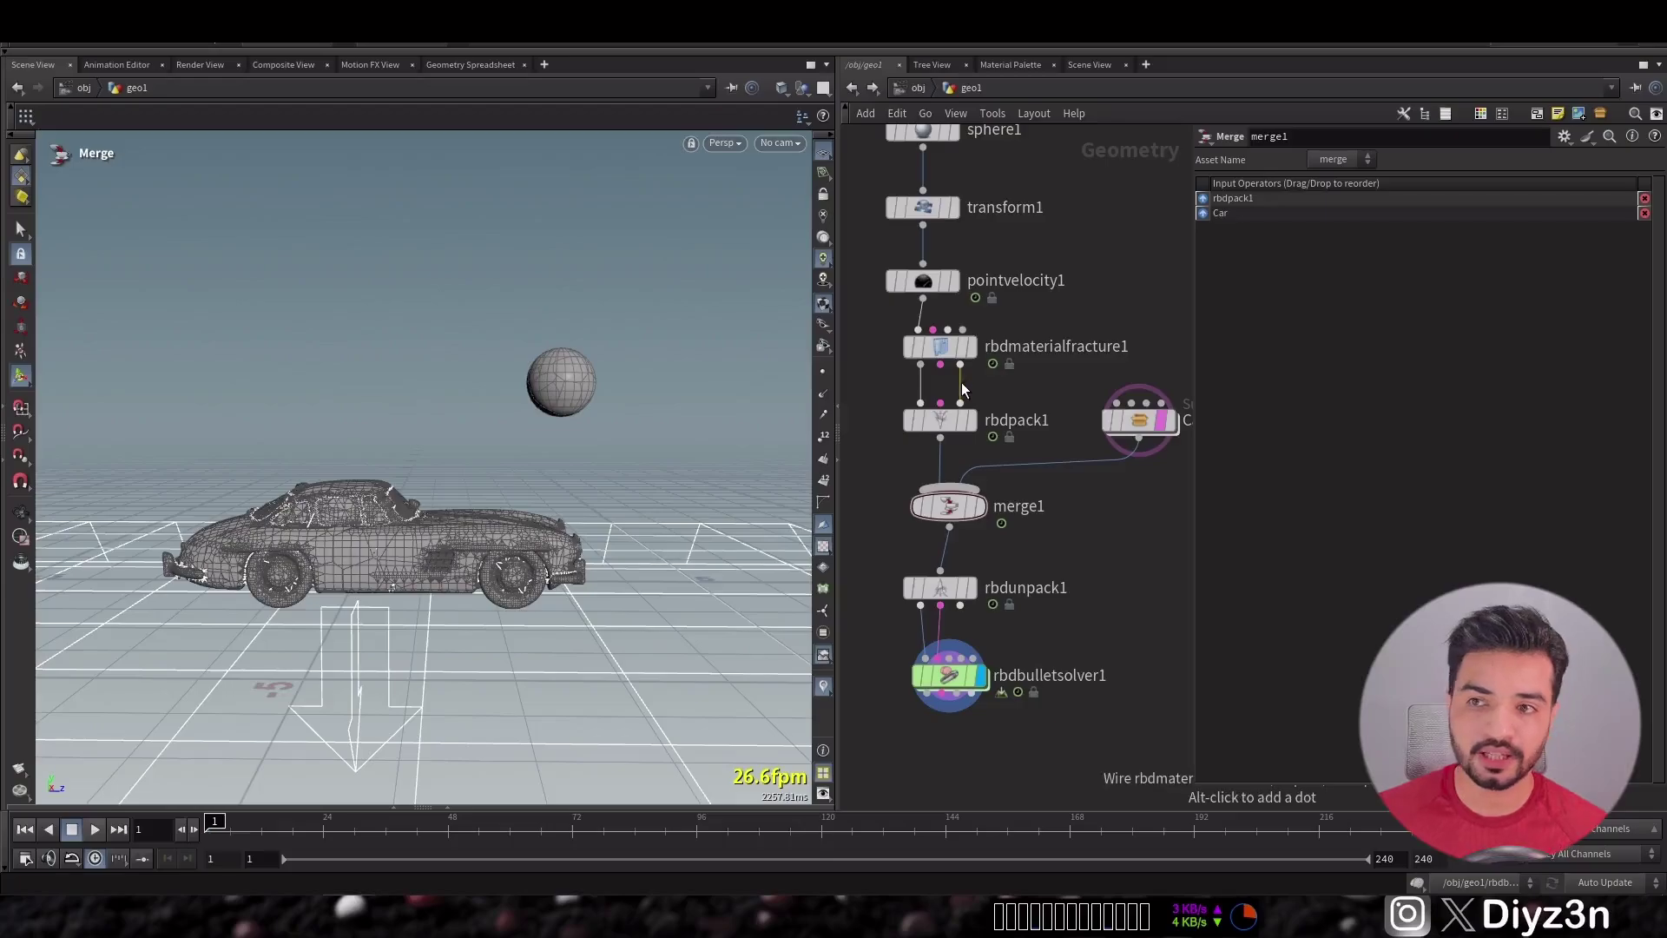
pyautogui.press('Delete')
pyautogui.moveTo(986, 591); pyautogui.dragTo(991, 488, button='middle')
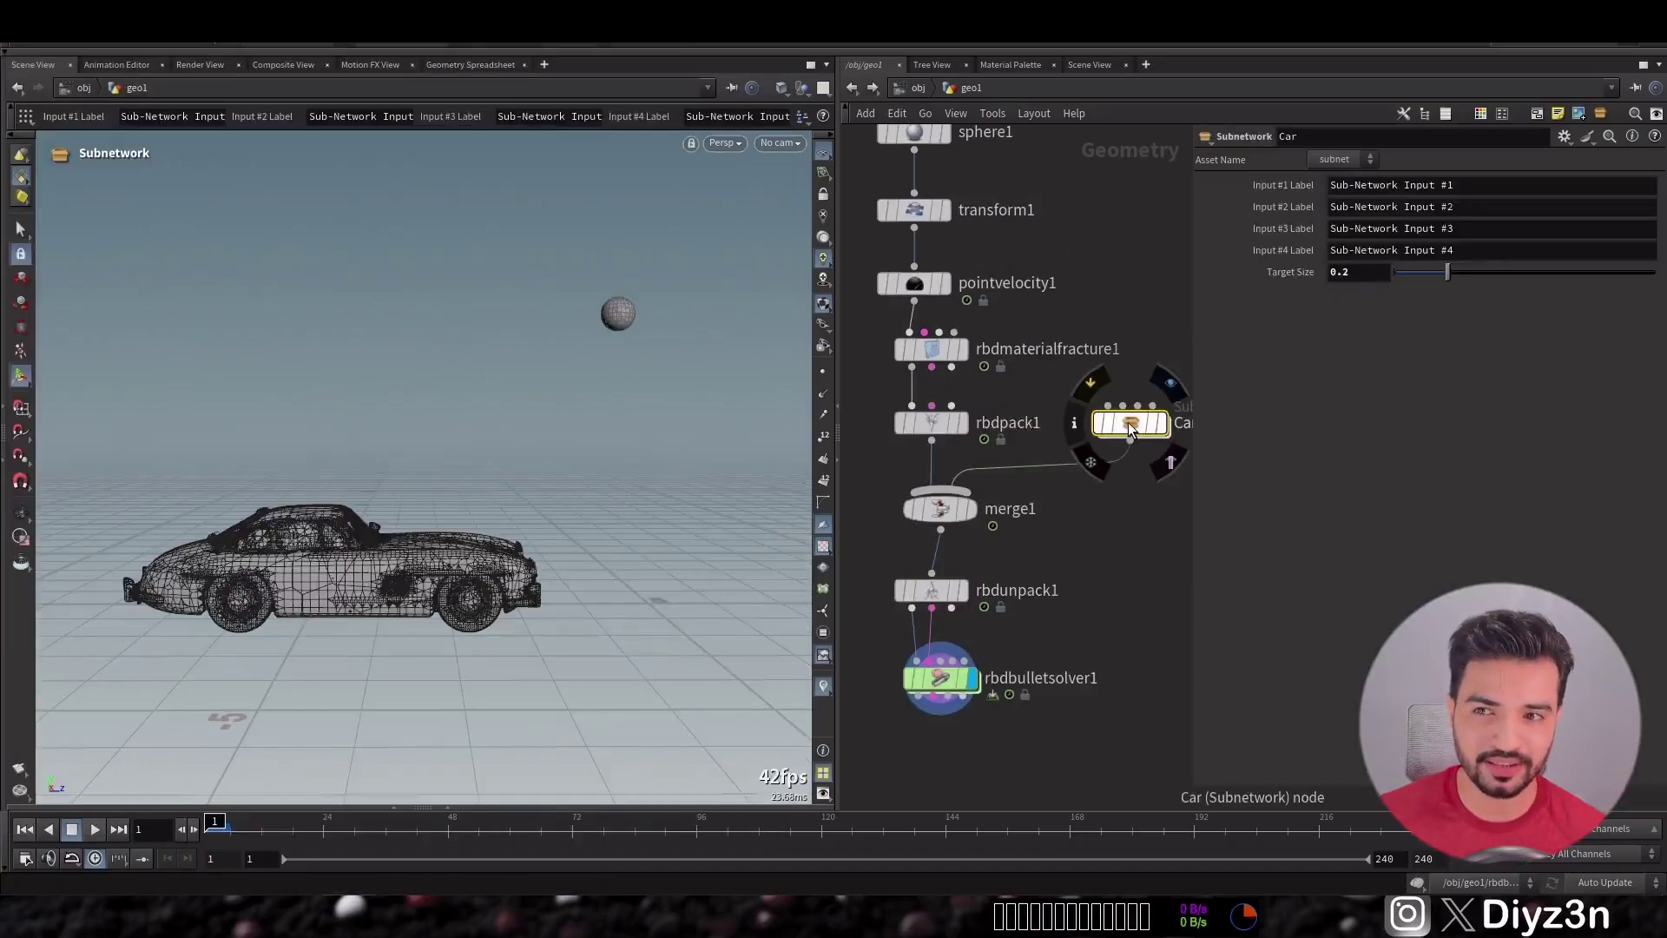
# - Open the Car subnetwork, check the combined pieces at merge1, and display the Glass fracture node
pyautogui.doubleClick(1128, 422)
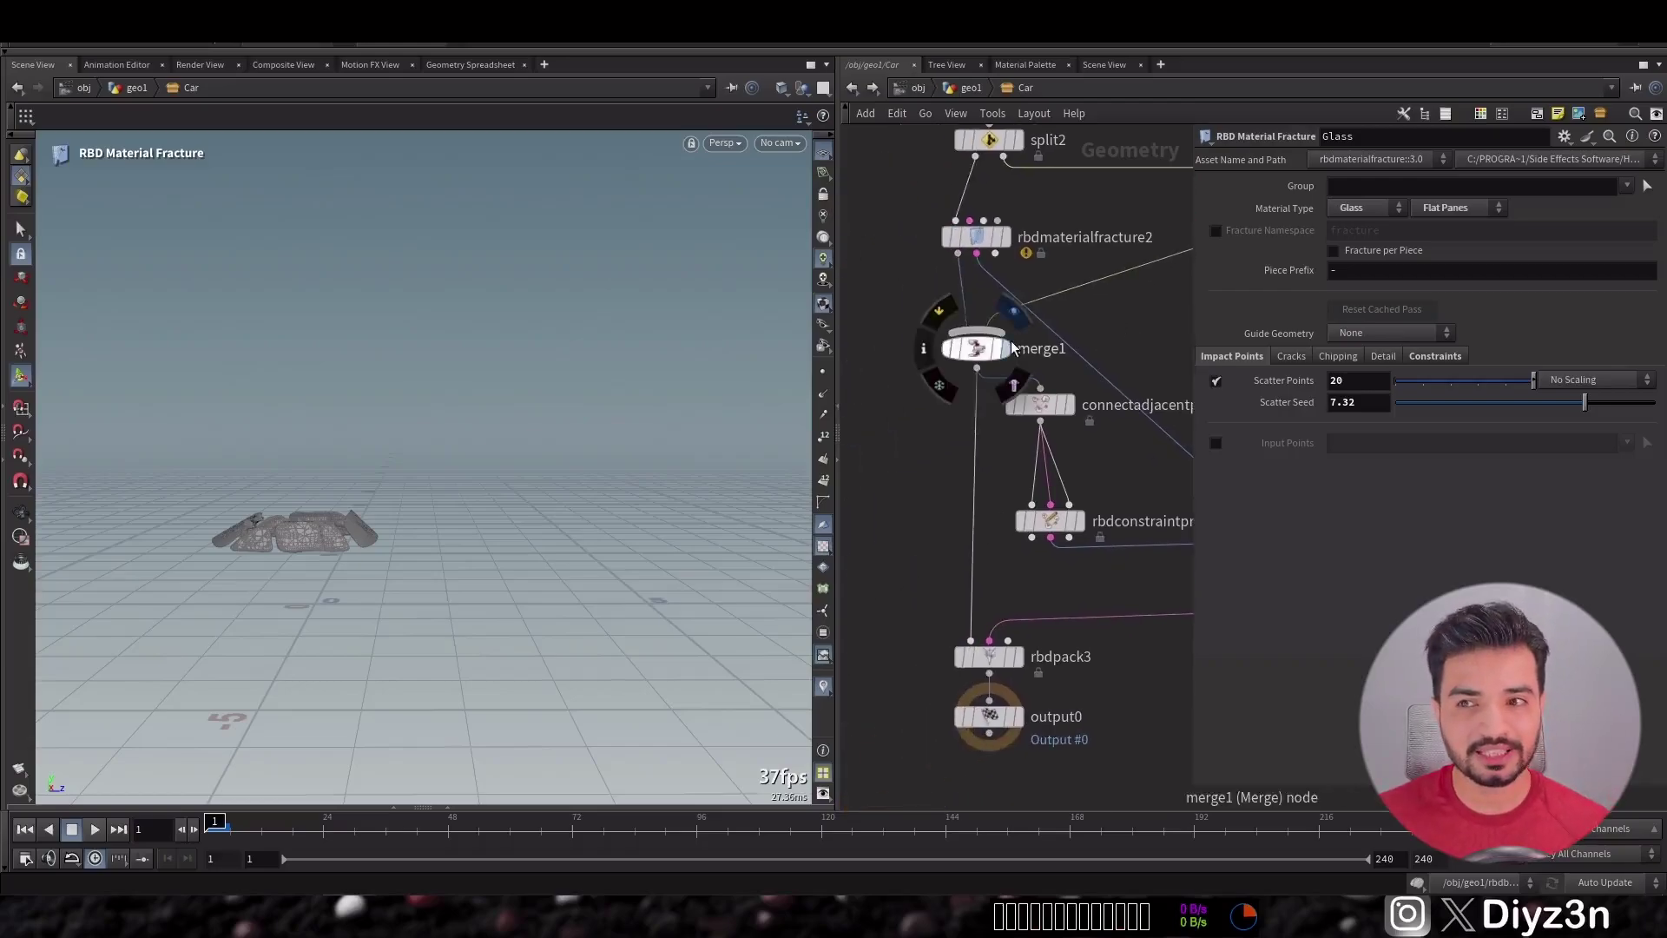
pyautogui.click(1007, 348)
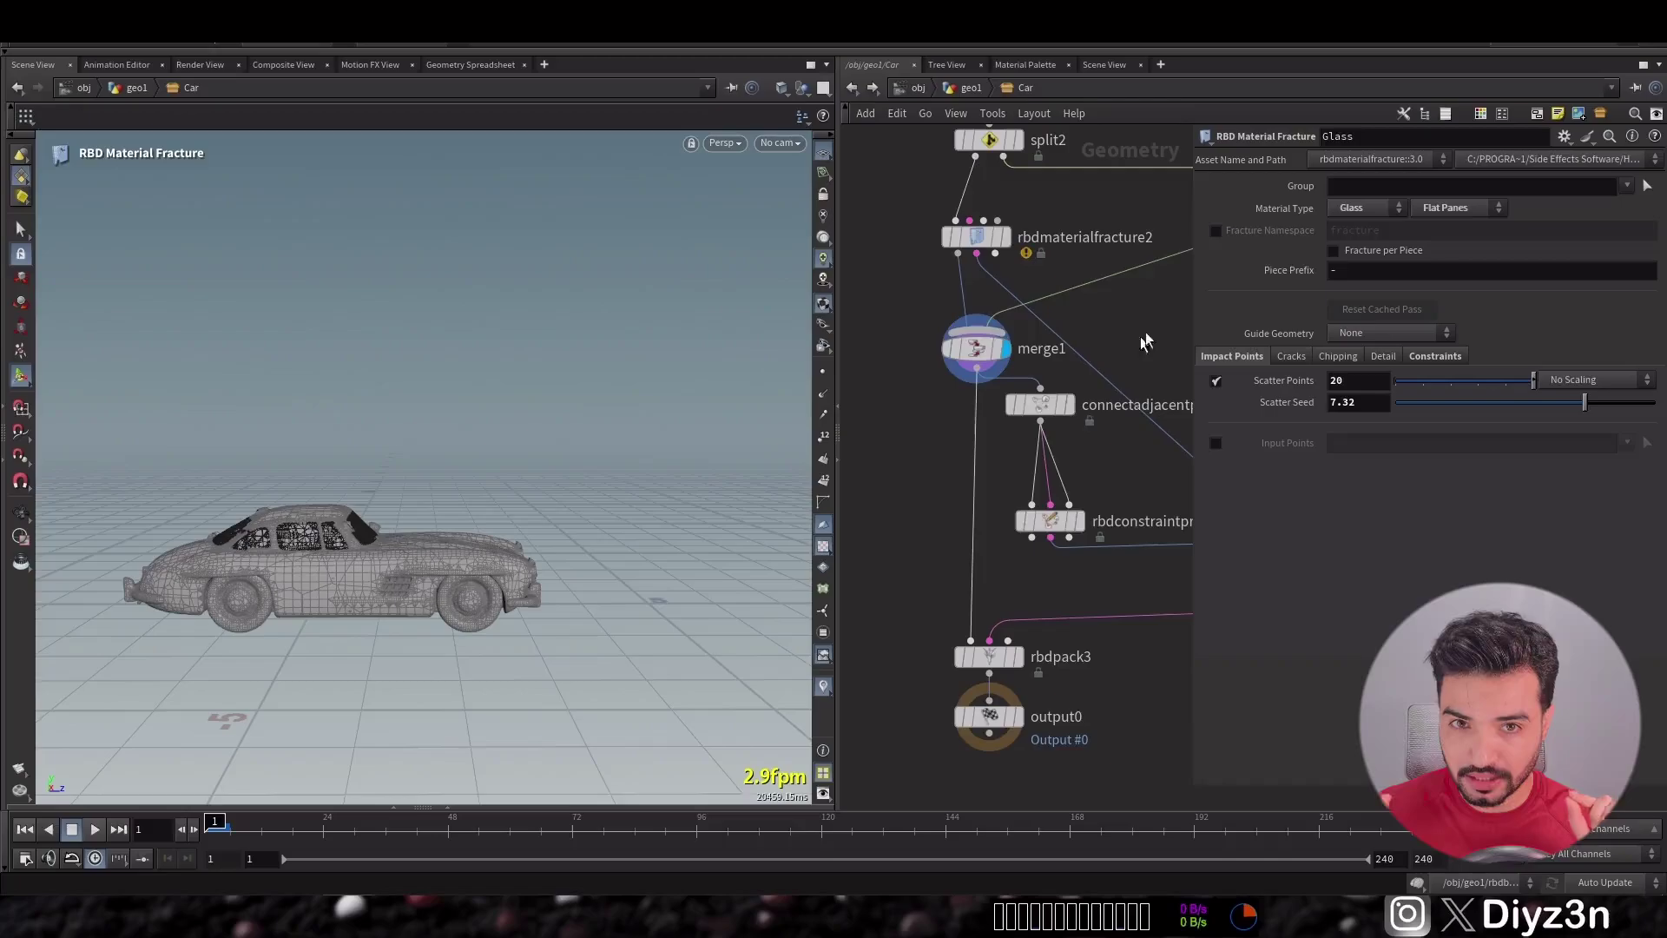
pyautogui.moveTo(1119, 331); pyautogui.dragTo(995, 443, button='middle')
pyautogui.moveTo(1118, 412); pyautogui.dragTo(1092, 417, button='middle')
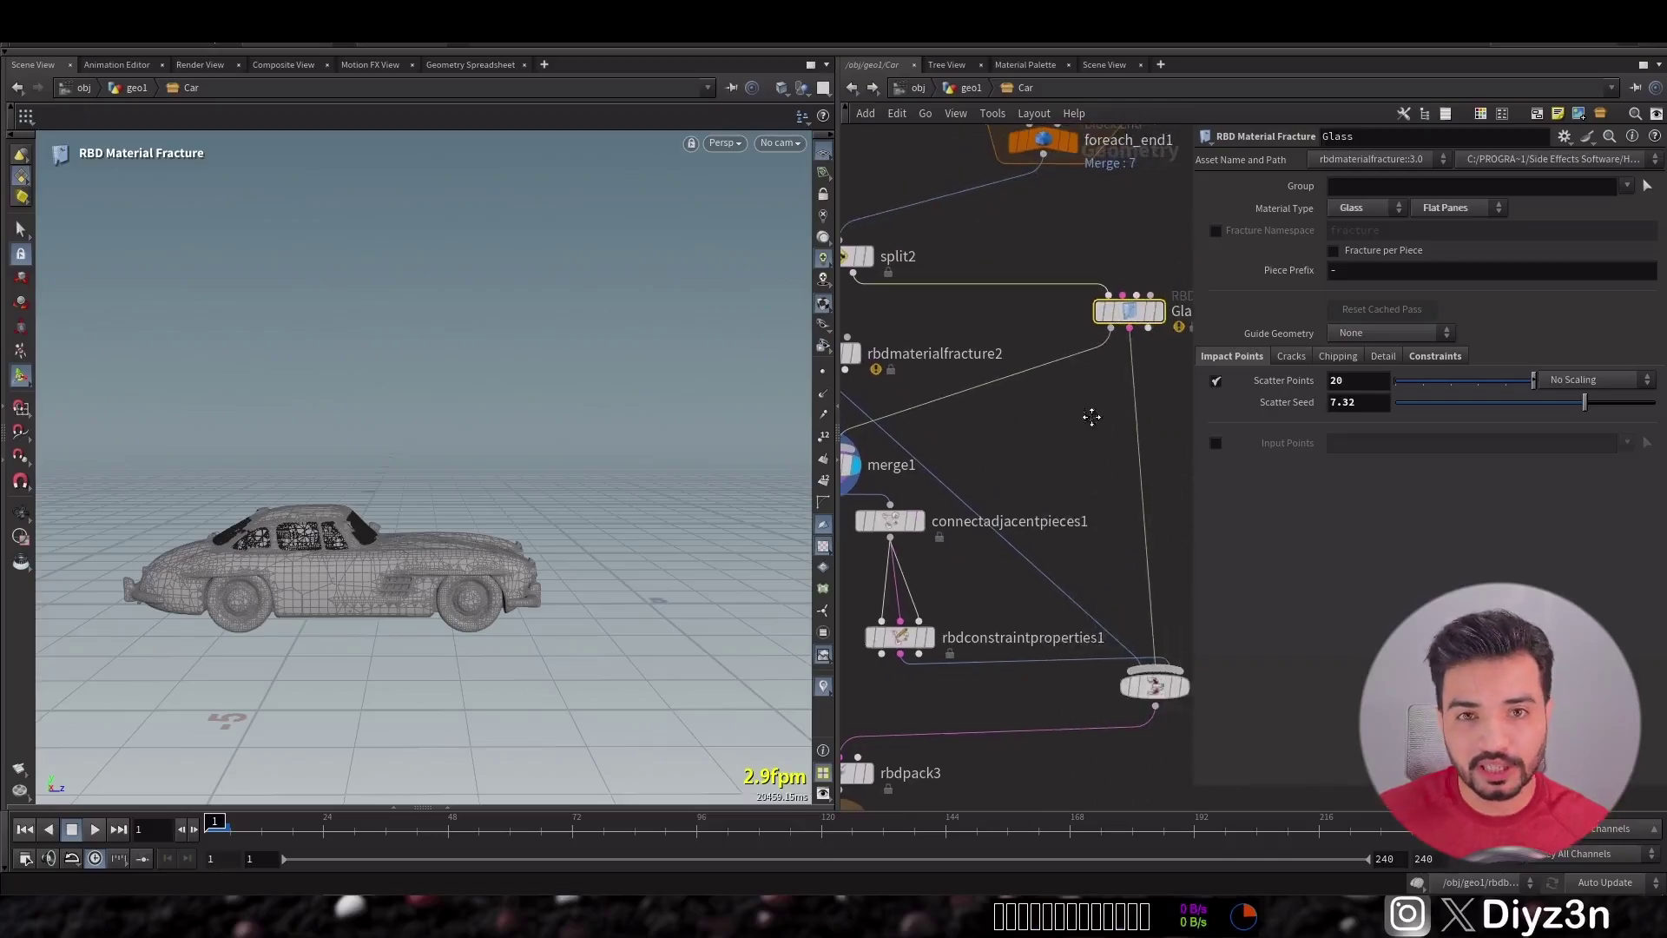
pyautogui.click(1163, 323)
pyautogui.moveTo(999, 440); pyautogui.dragTo(1050, 432, button='middle')
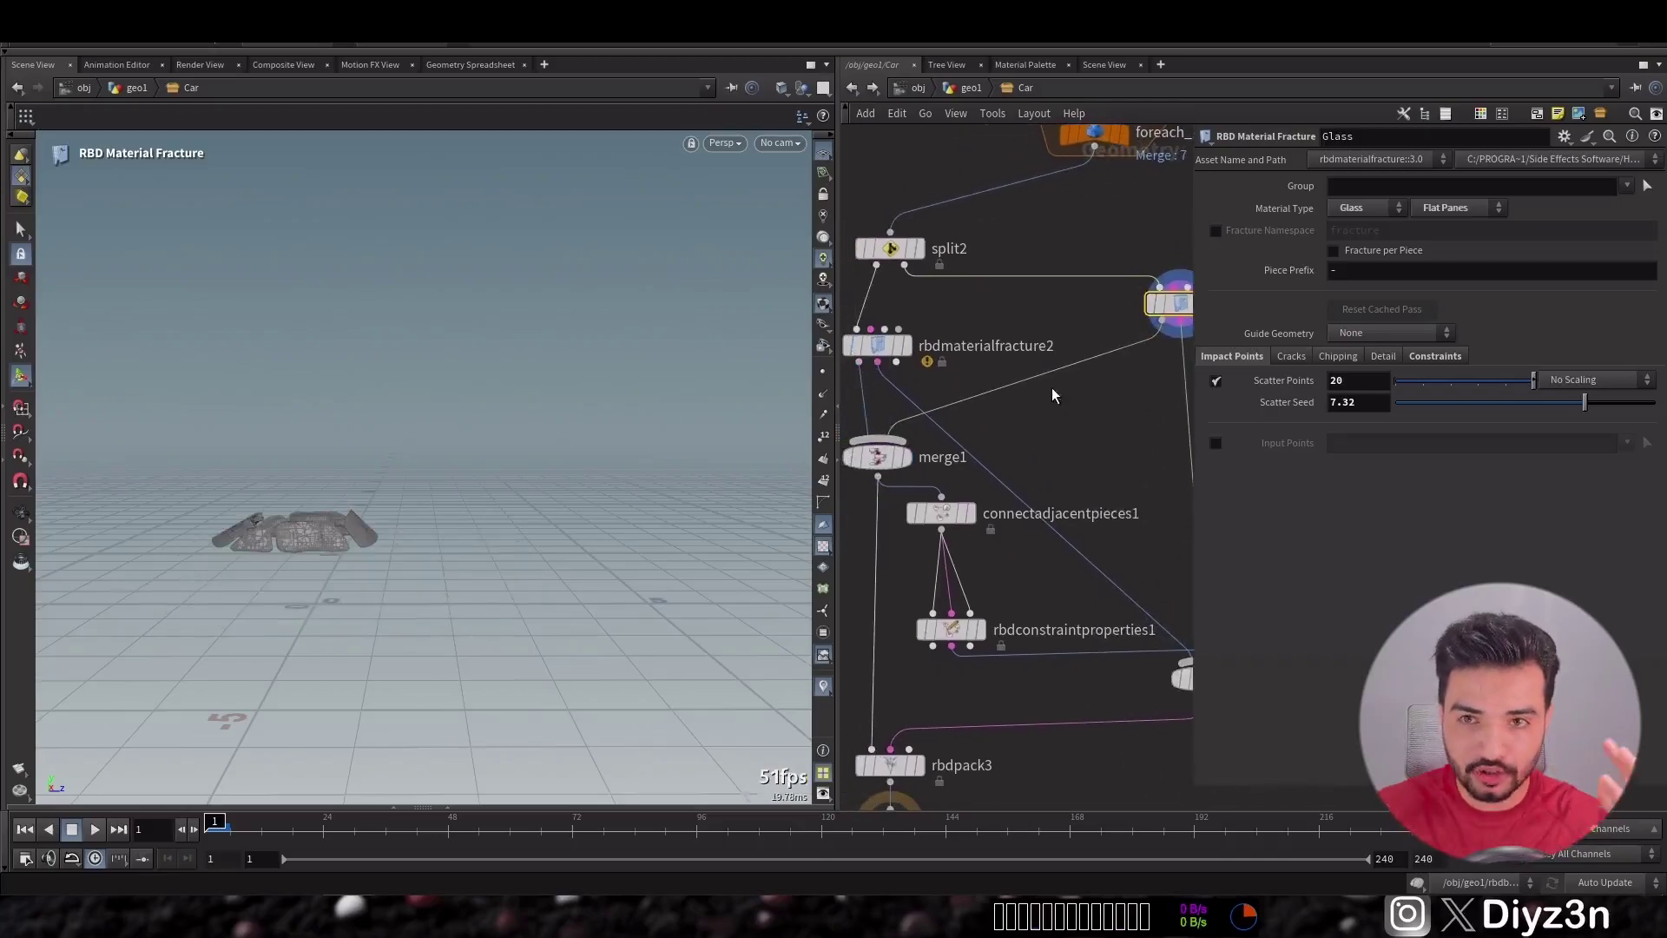
# - Insert a Point Velocity node between the Glass fracture and merge1, and display it
pyautogui.press('Tab')
pyautogui.write('vel')
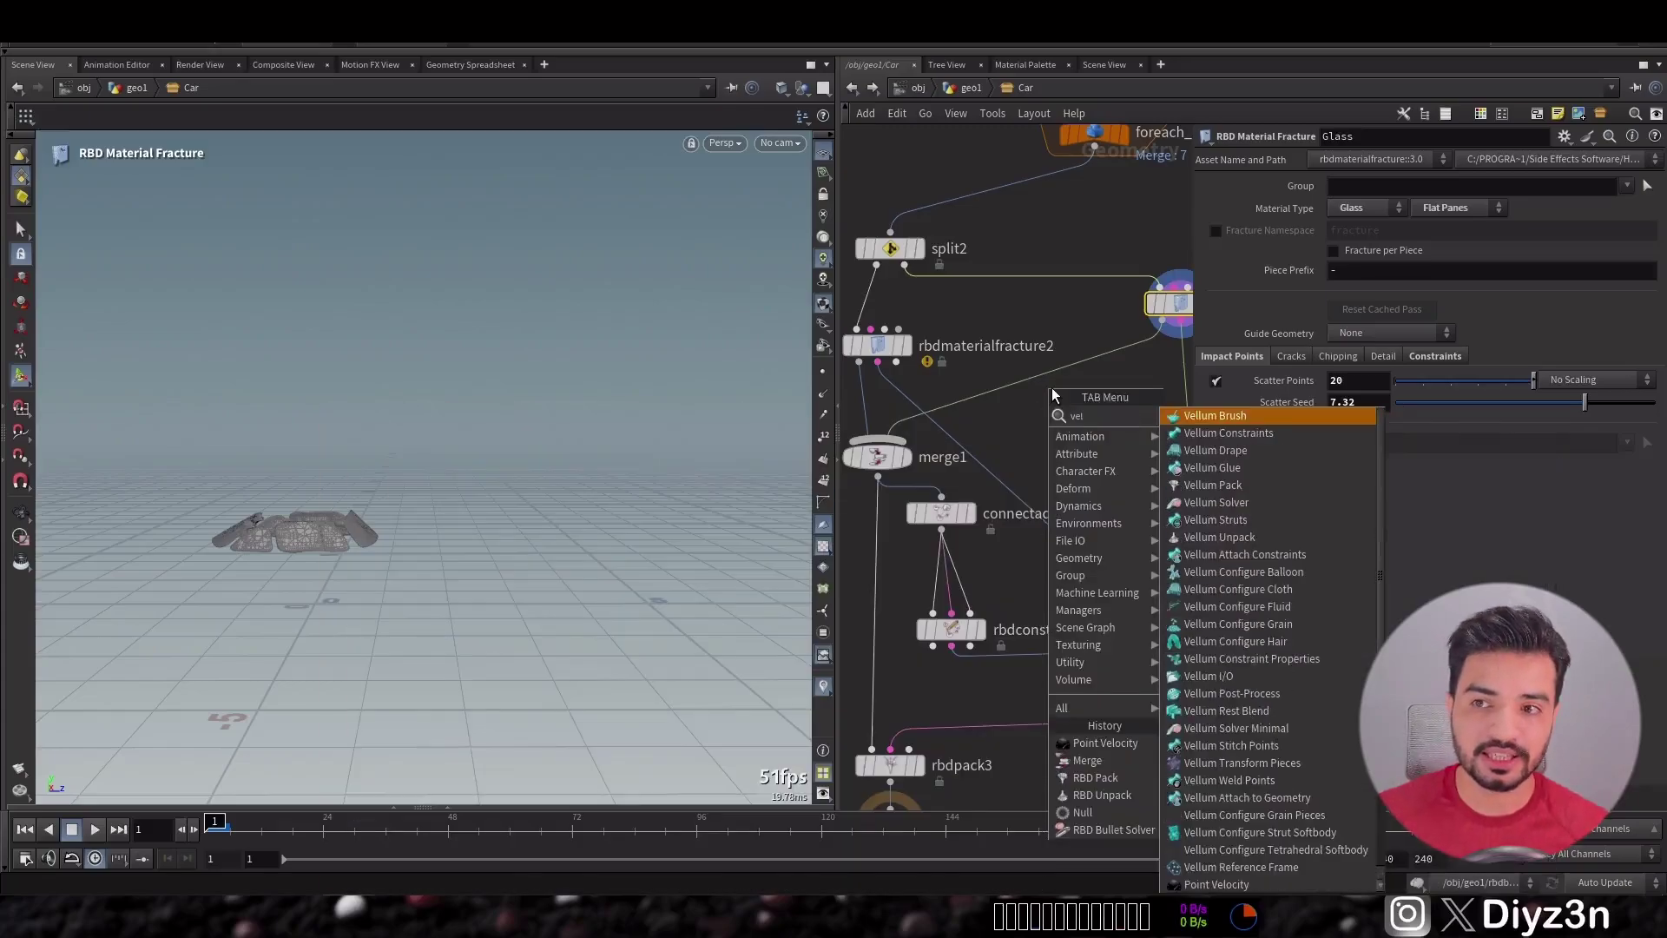
pyautogui.write('ocity')
pyautogui.click(1207, 415)
pyautogui.click(1055, 375)
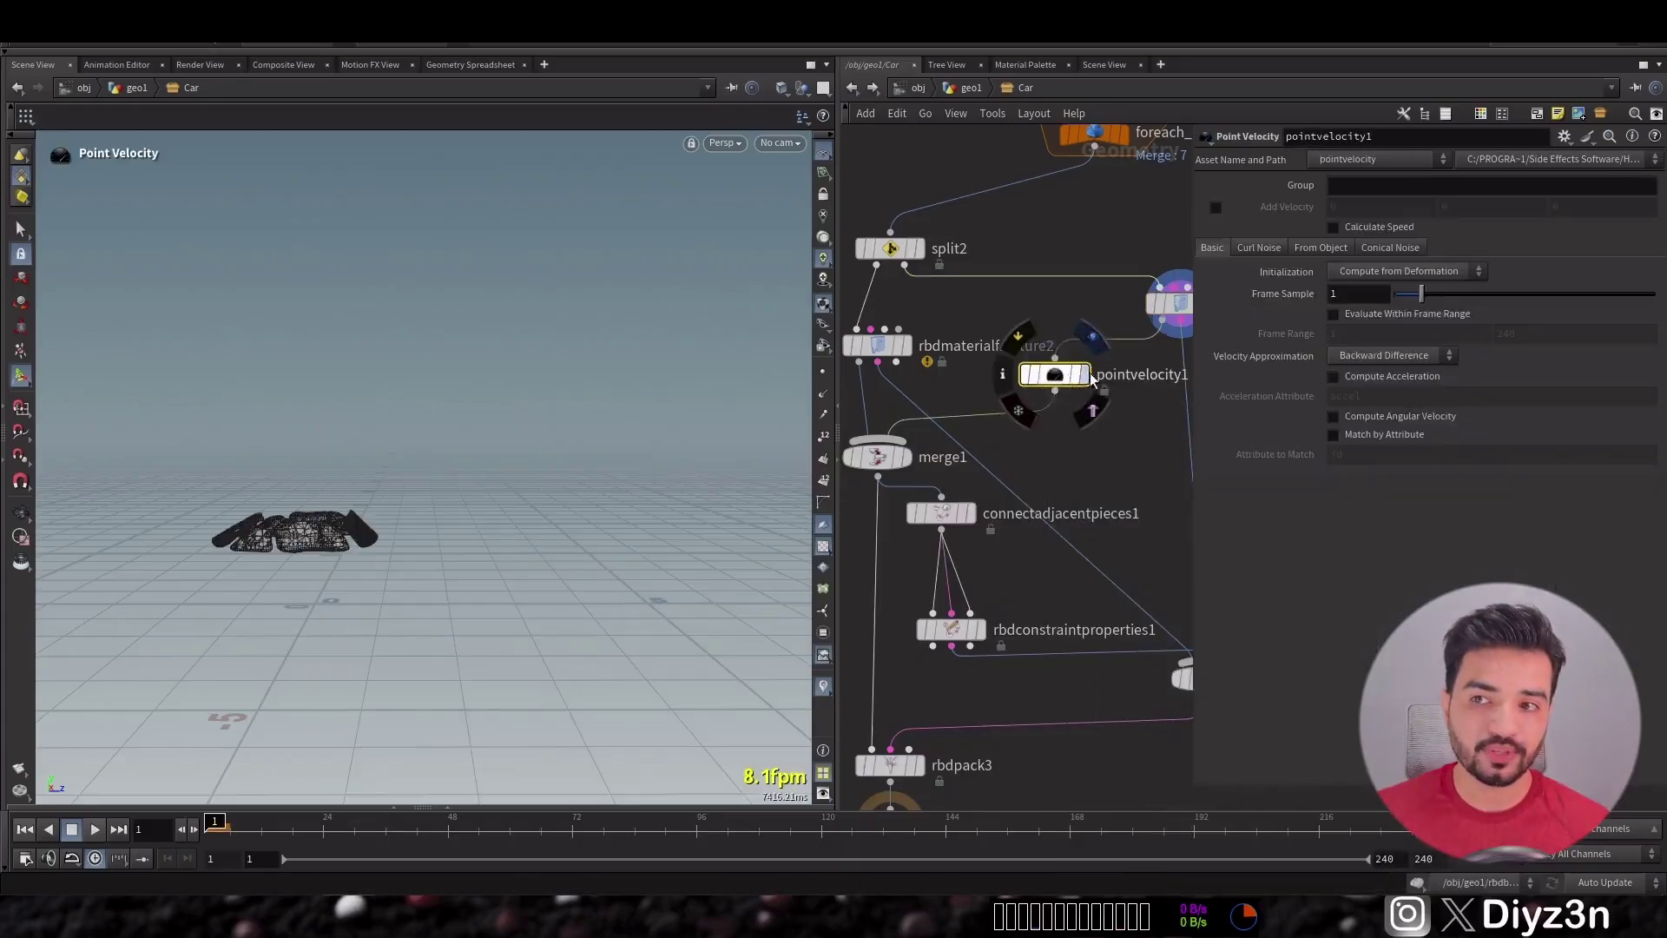
pyautogui.click(1085, 375)
# - Set the added velocity of the glass pieces to 10 in Y and 25 in Z
pyautogui.write('10')
pyautogui.press('Return')
pyautogui.click(1576, 209)
pyautogui.write('25')
pyautogui.press('Return')
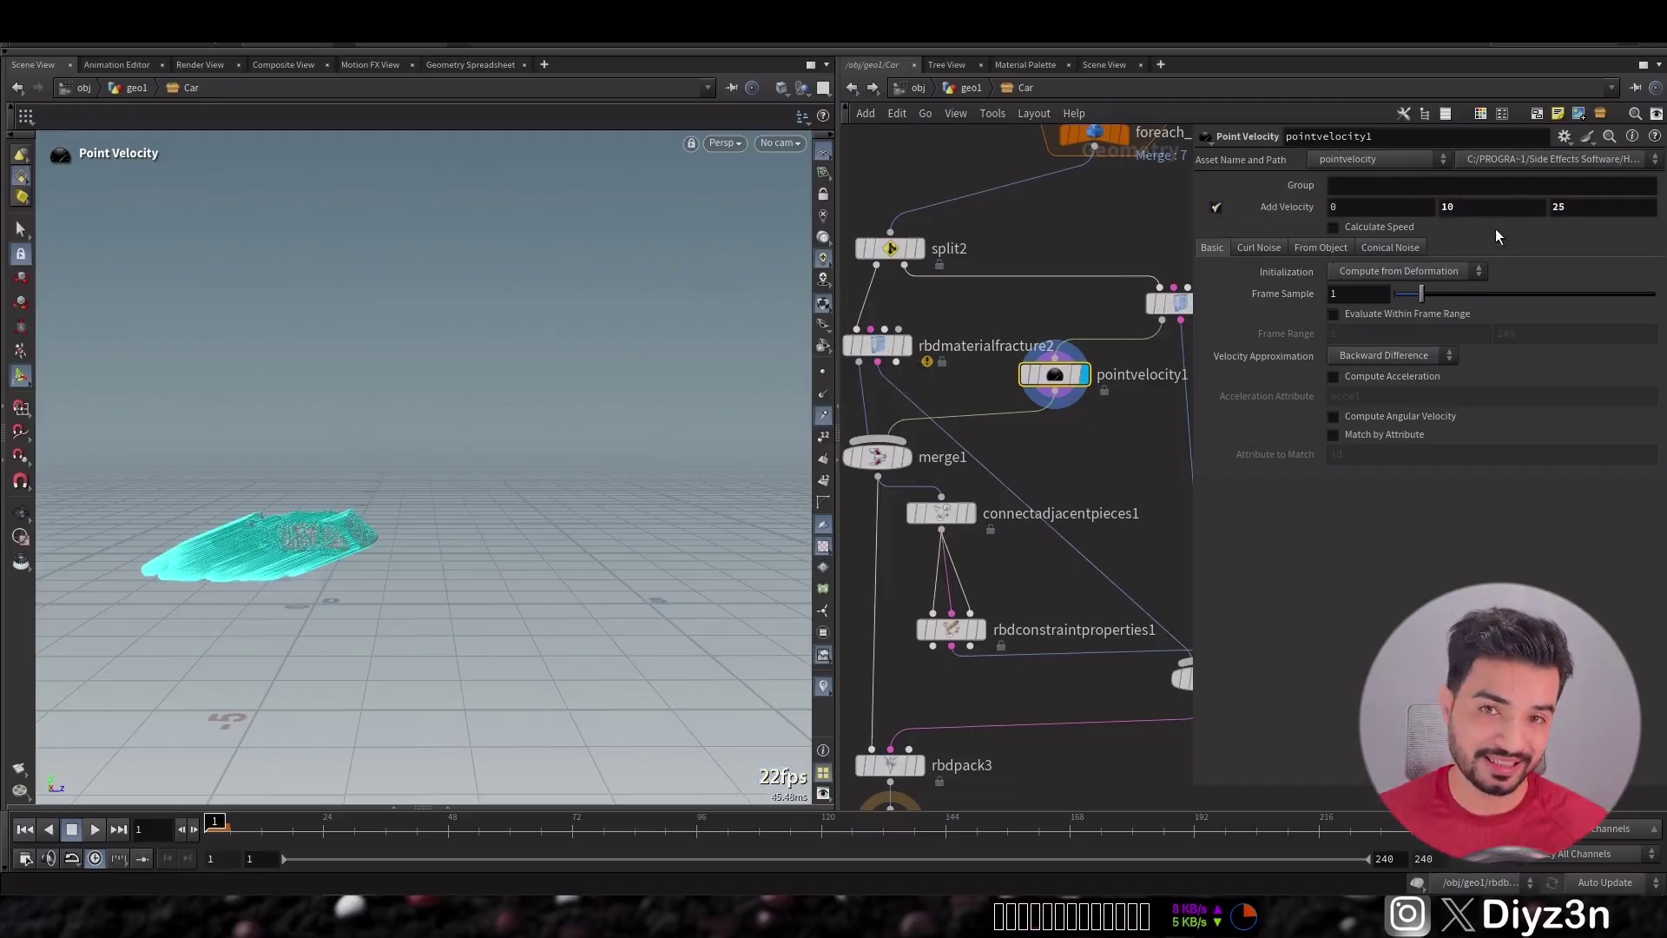
pyautogui.moveTo(1054, 376); pyautogui.dragTo(1071, 385)
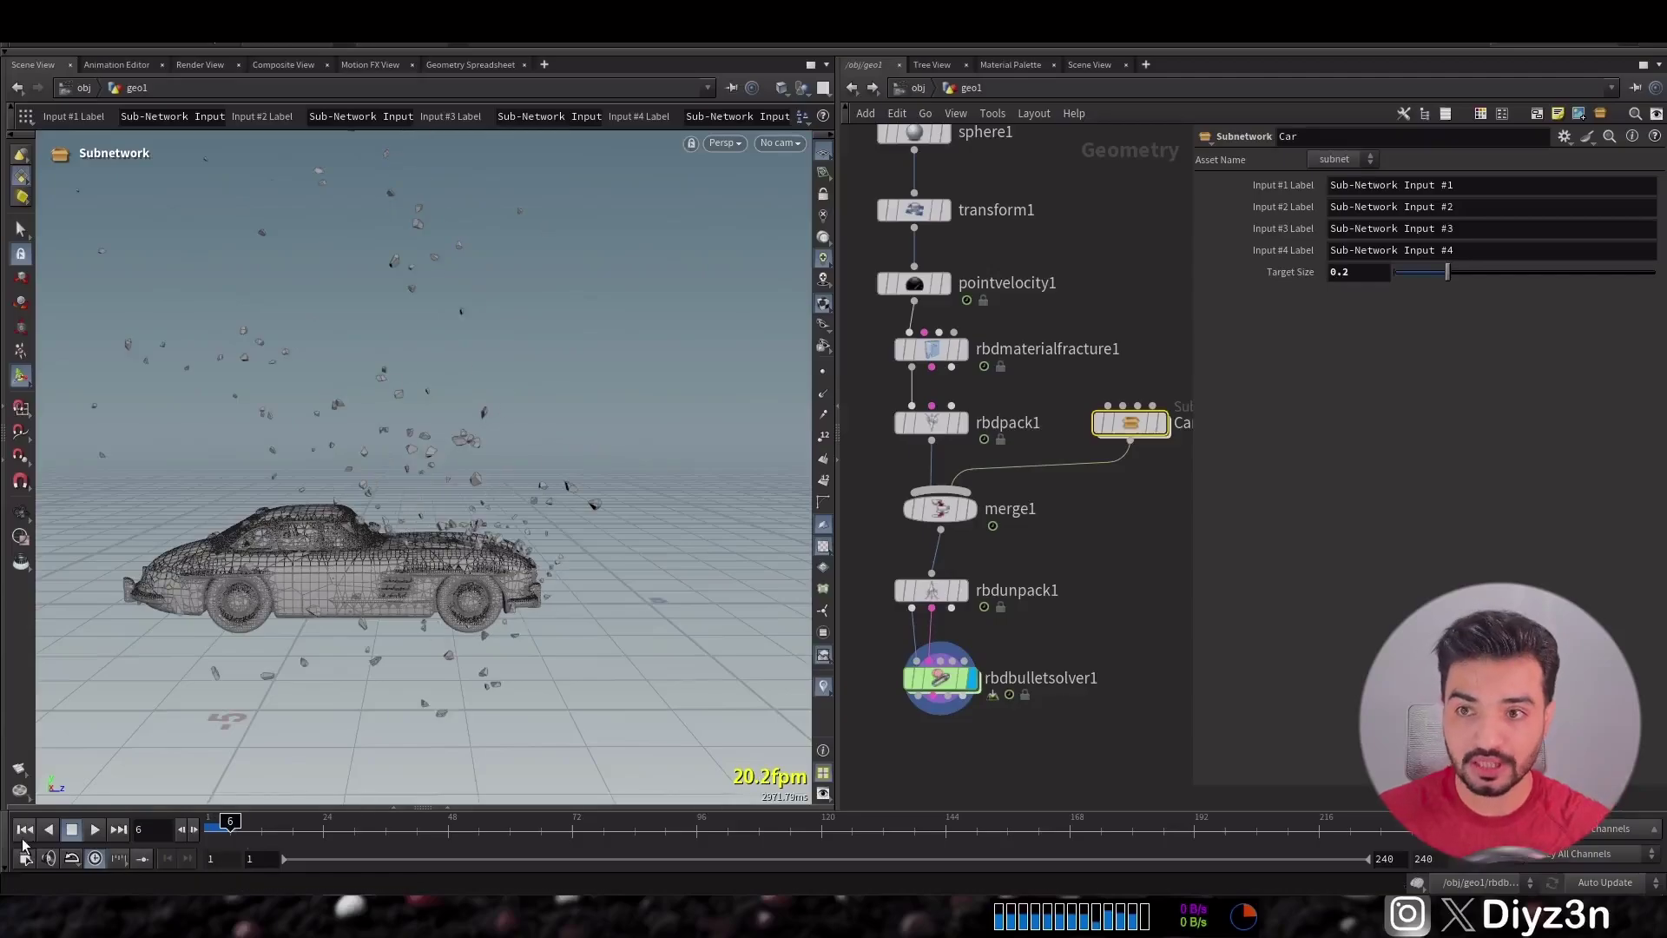
# - Keyframe the Add Velocity toggle of the glass Point Velocity node, on at frame 6 and off otherwise
pyautogui.doubleClick(1127, 424)
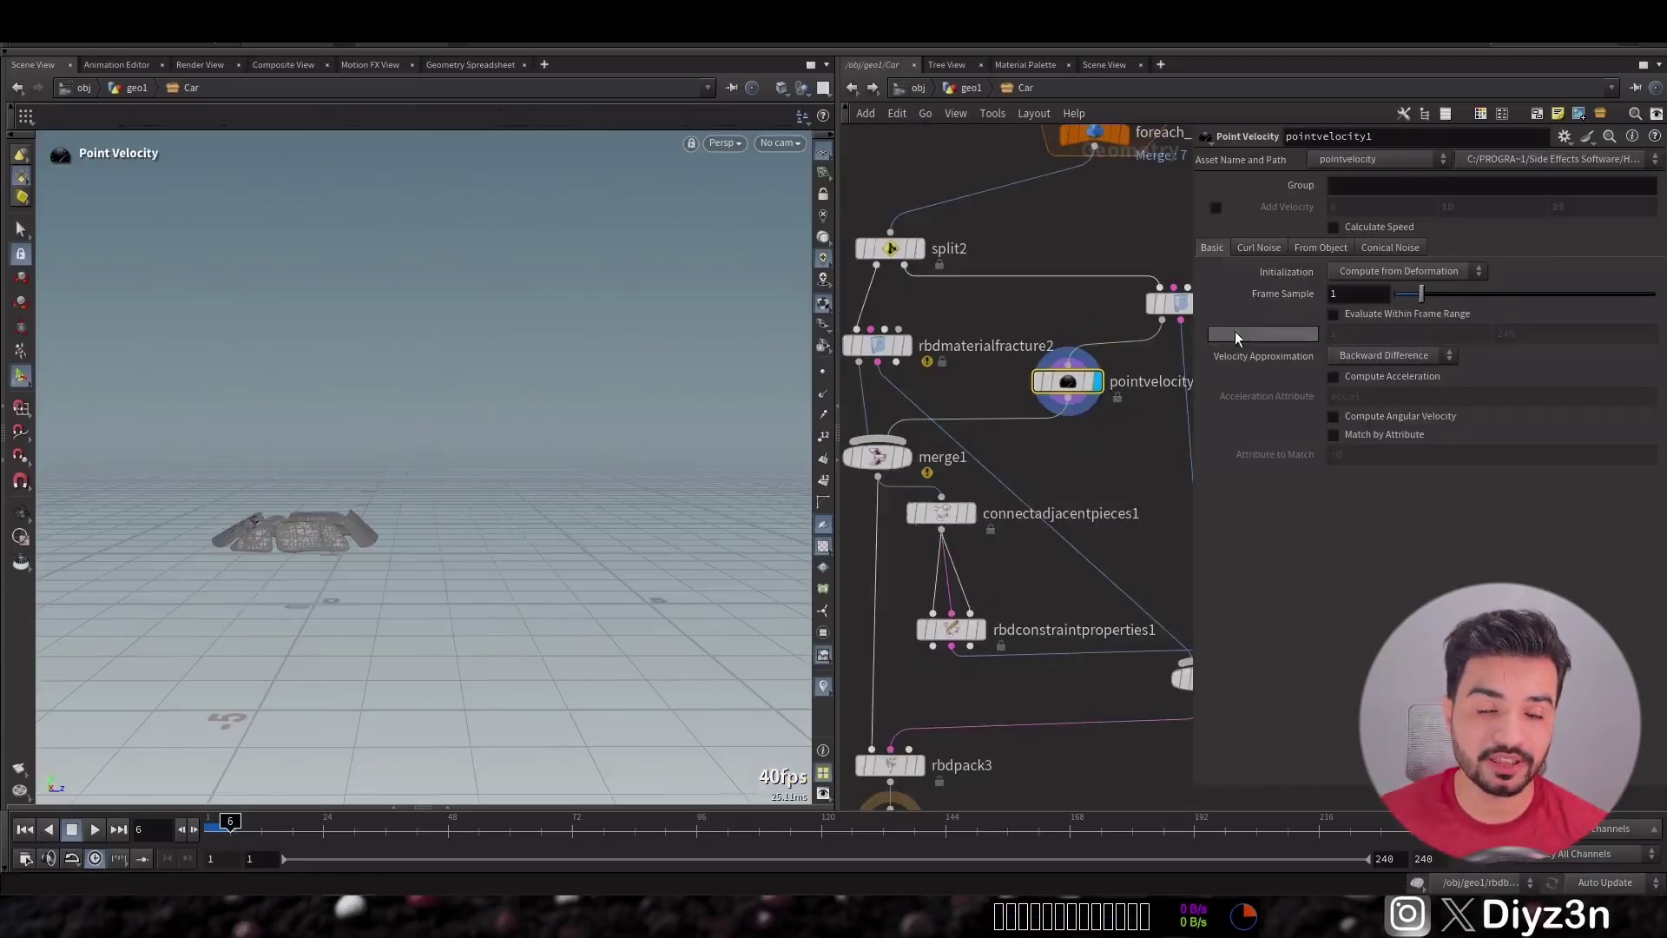
pyautogui.click(1216, 208)
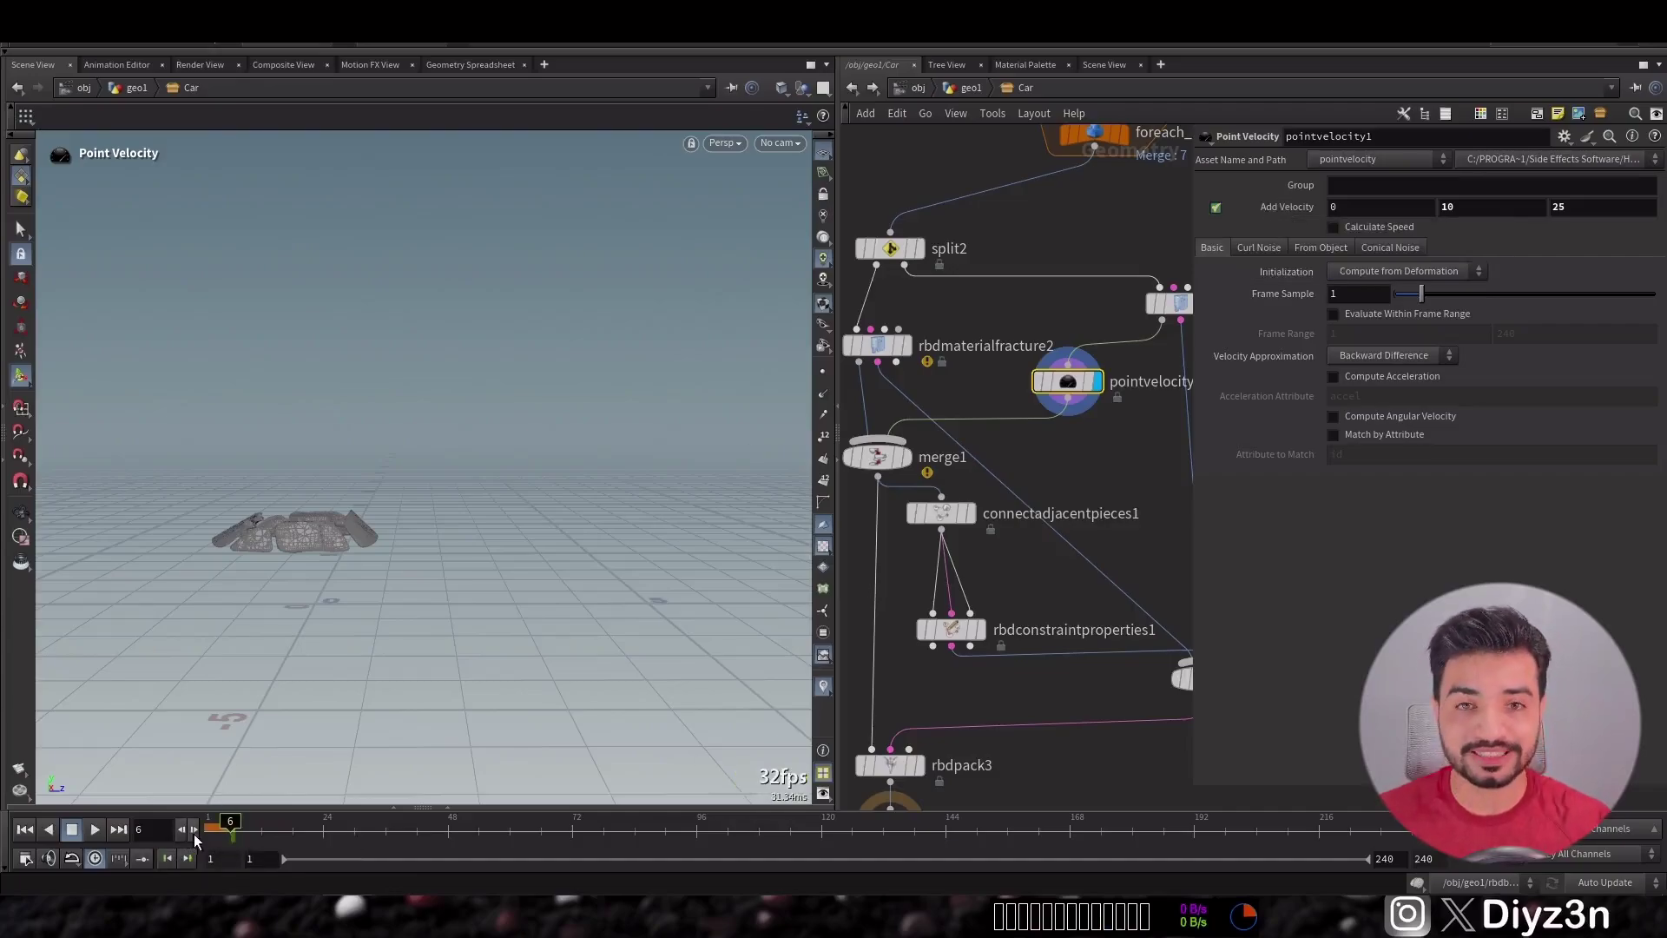
pyautogui.click(1219, 209)
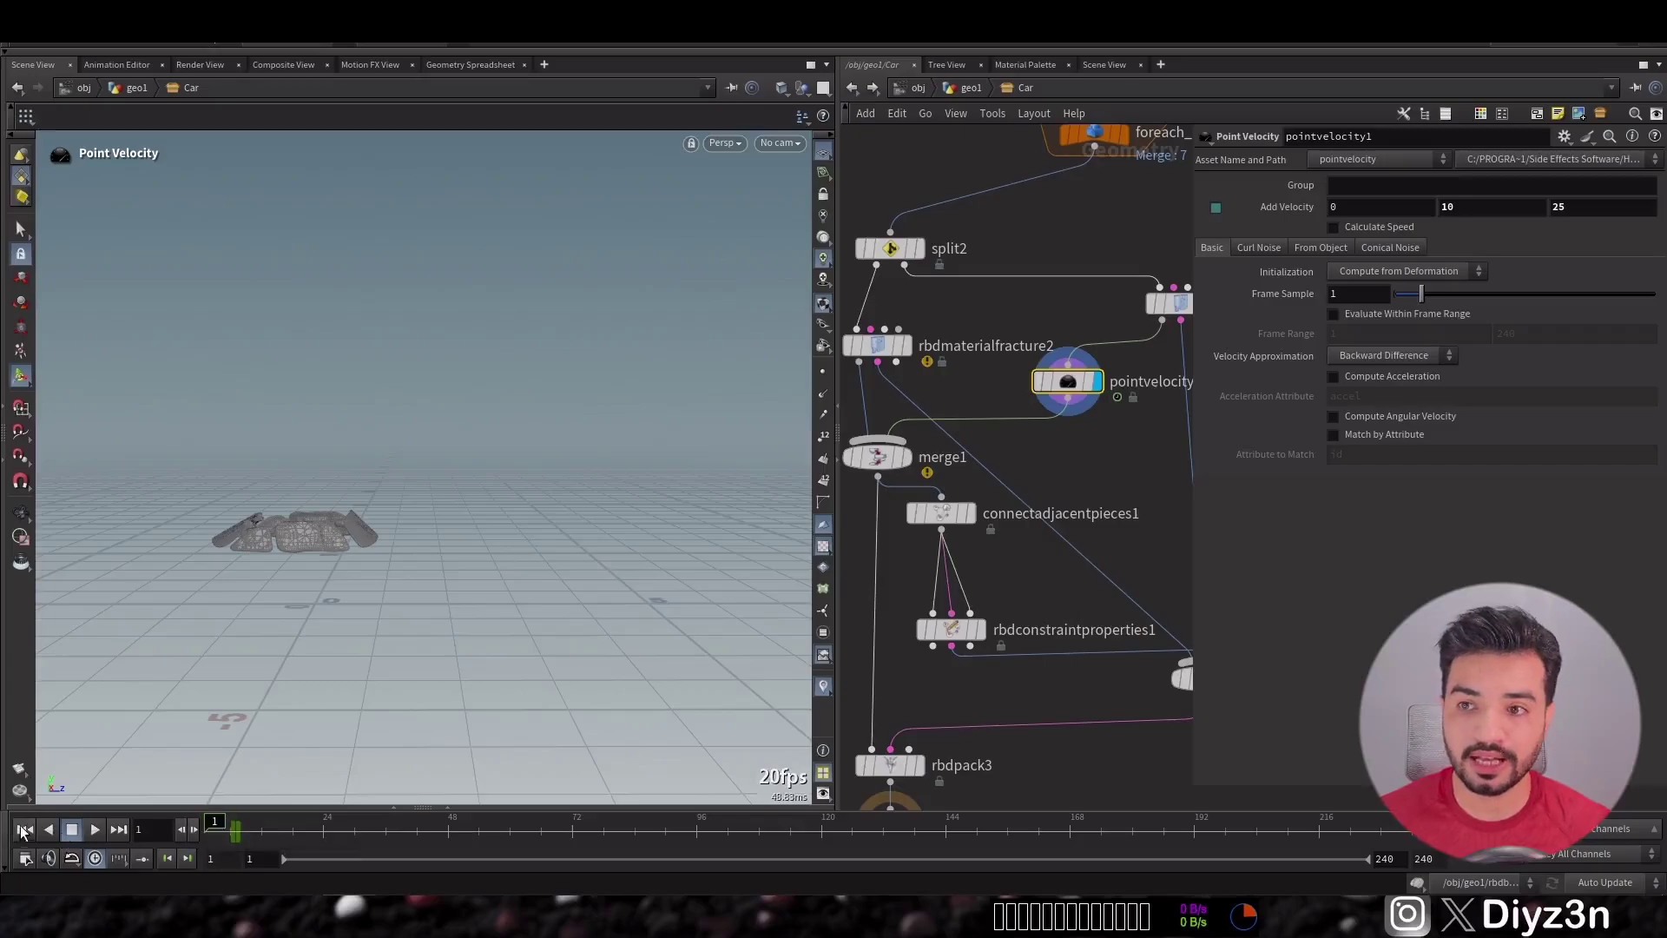
# - Return to the geo1 network, play the simulation up to frame 9, and examine the windshield glass up close
pyautogui.click(971, 87)
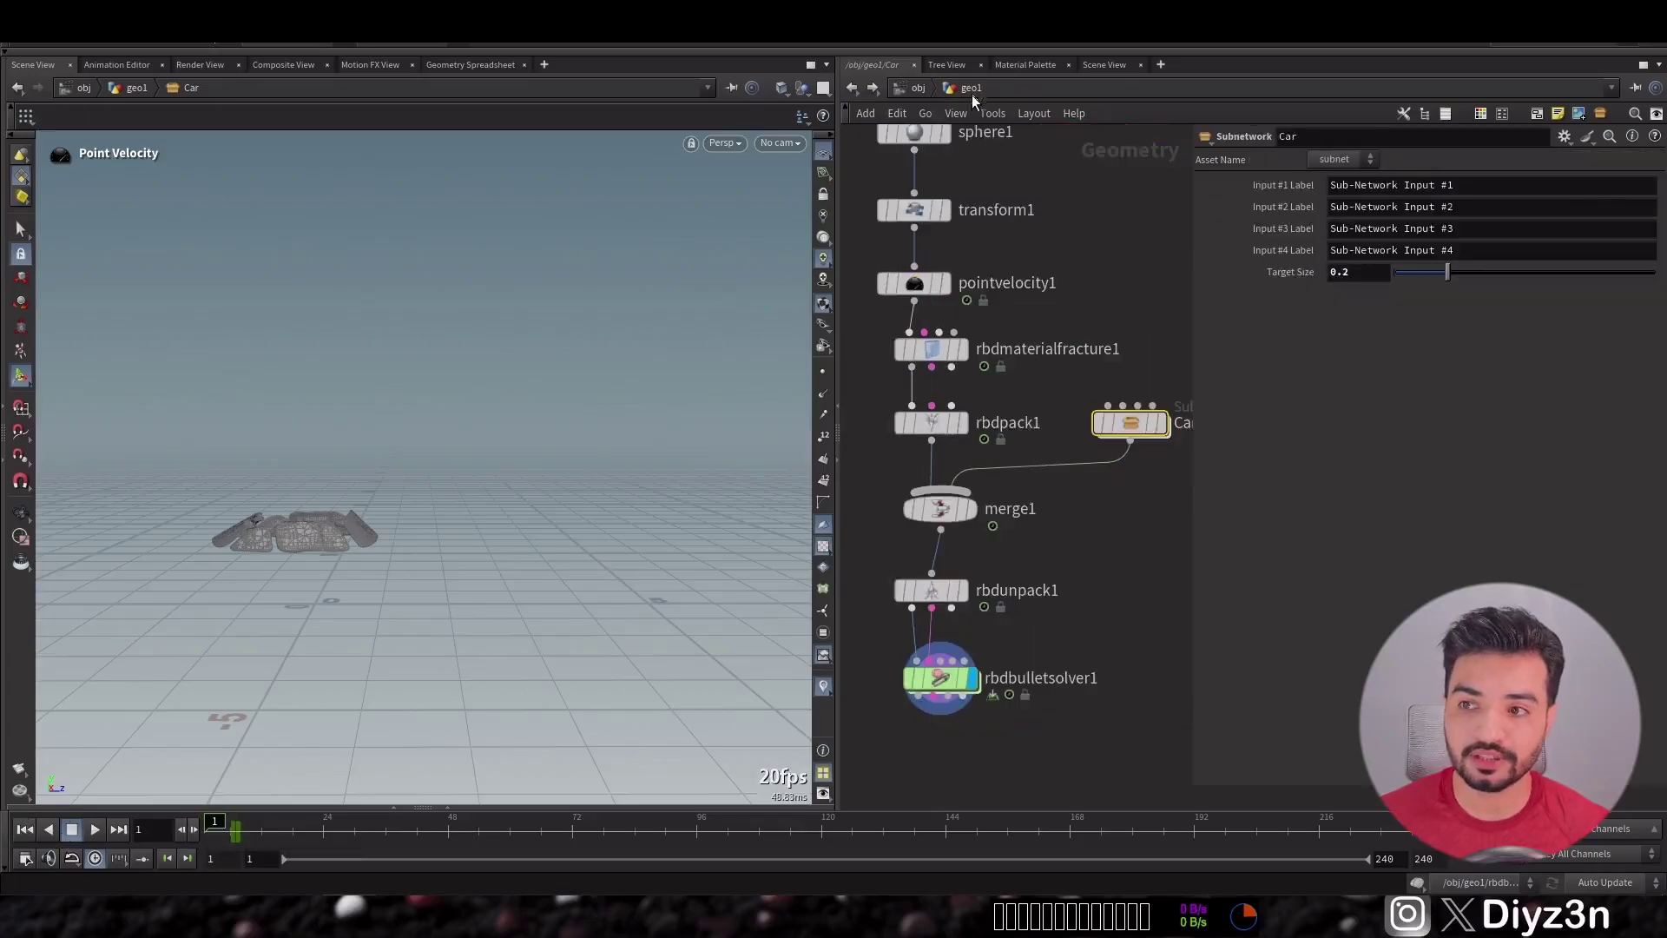
pyautogui.click(96, 830)
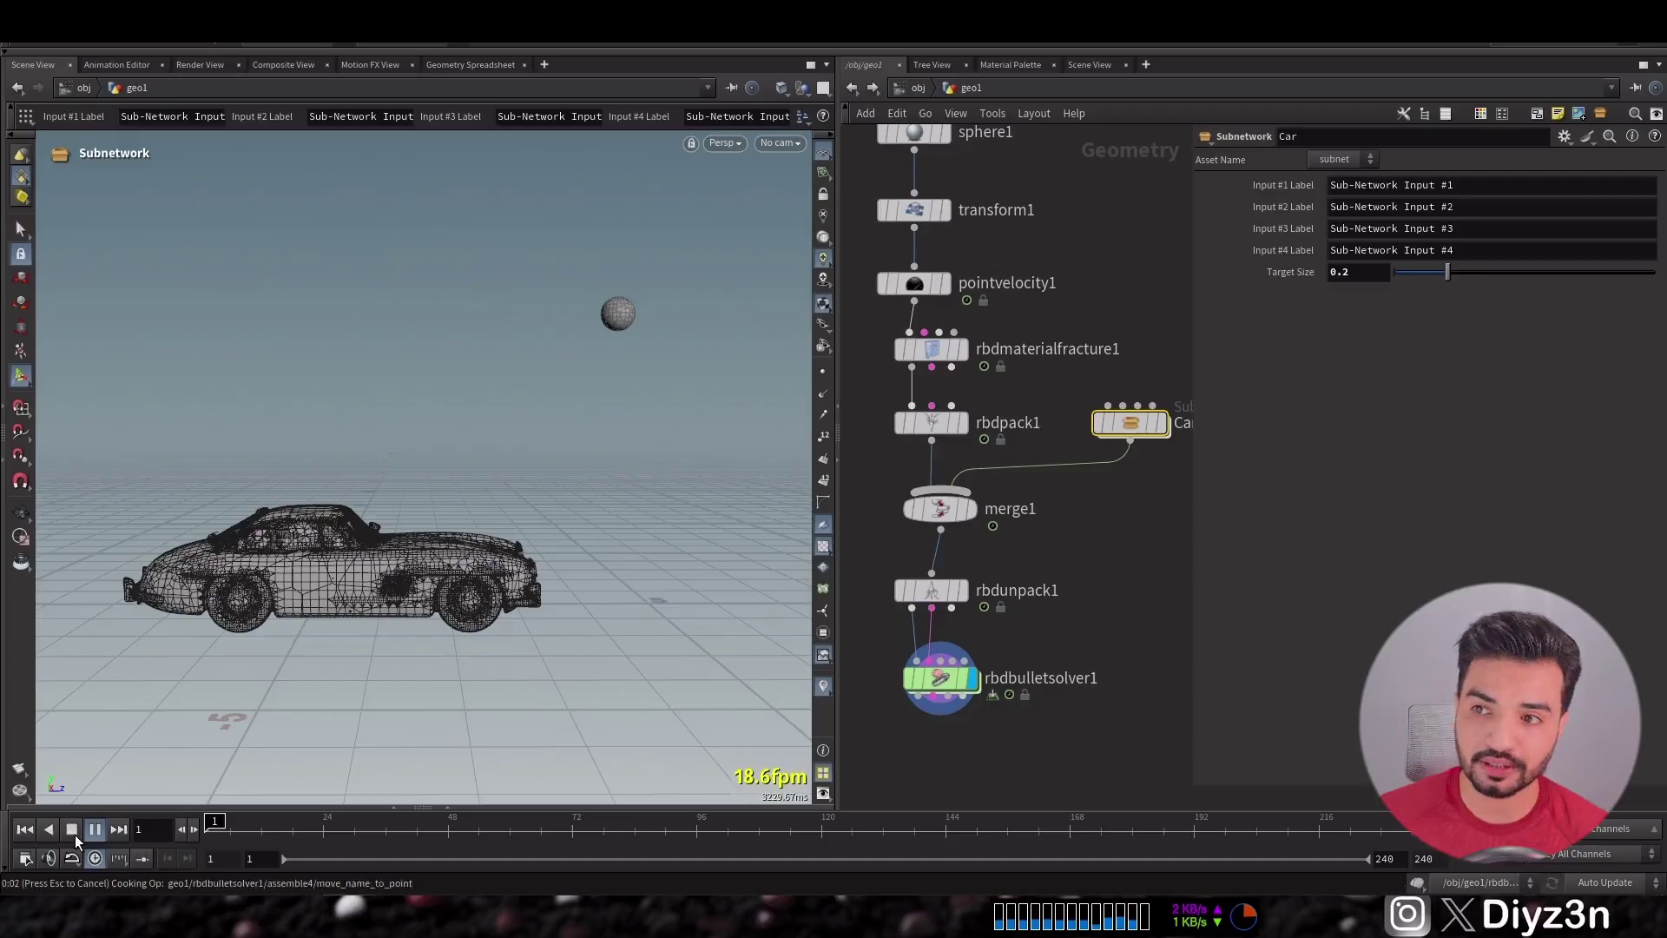
pyautogui.click(71, 830)
pyautogui.press('Escape')
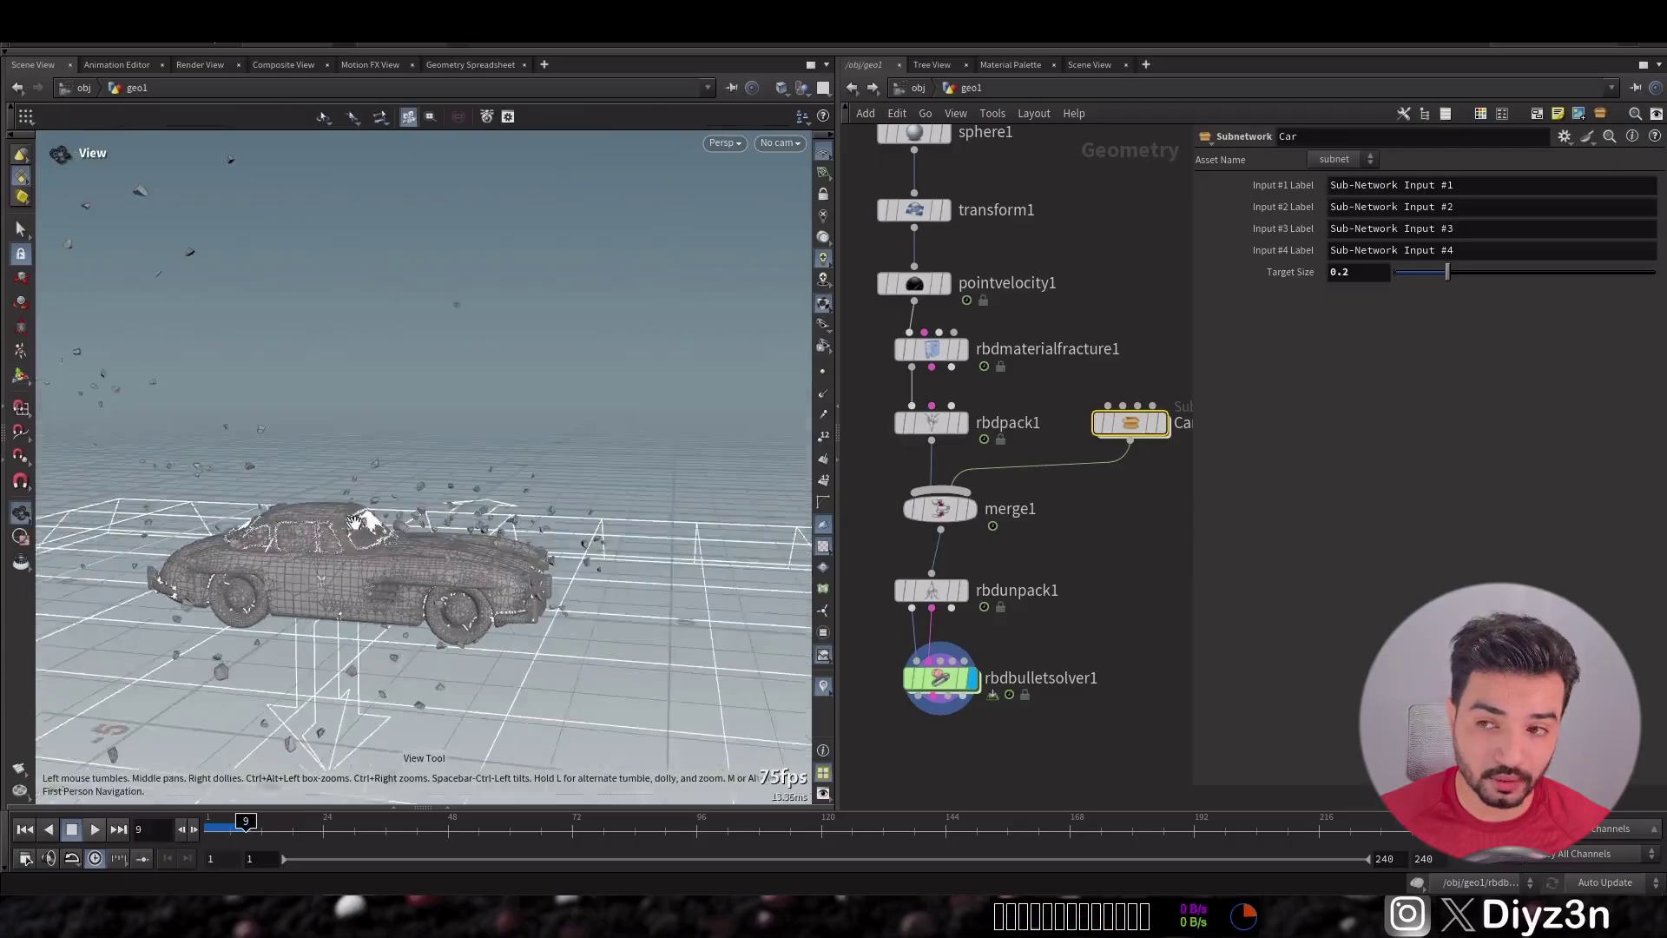
pyautogui.scroll(6, 354, 522)
pyautogui.moveTo(354, 522); pyautogui.dragTo(398, 554)
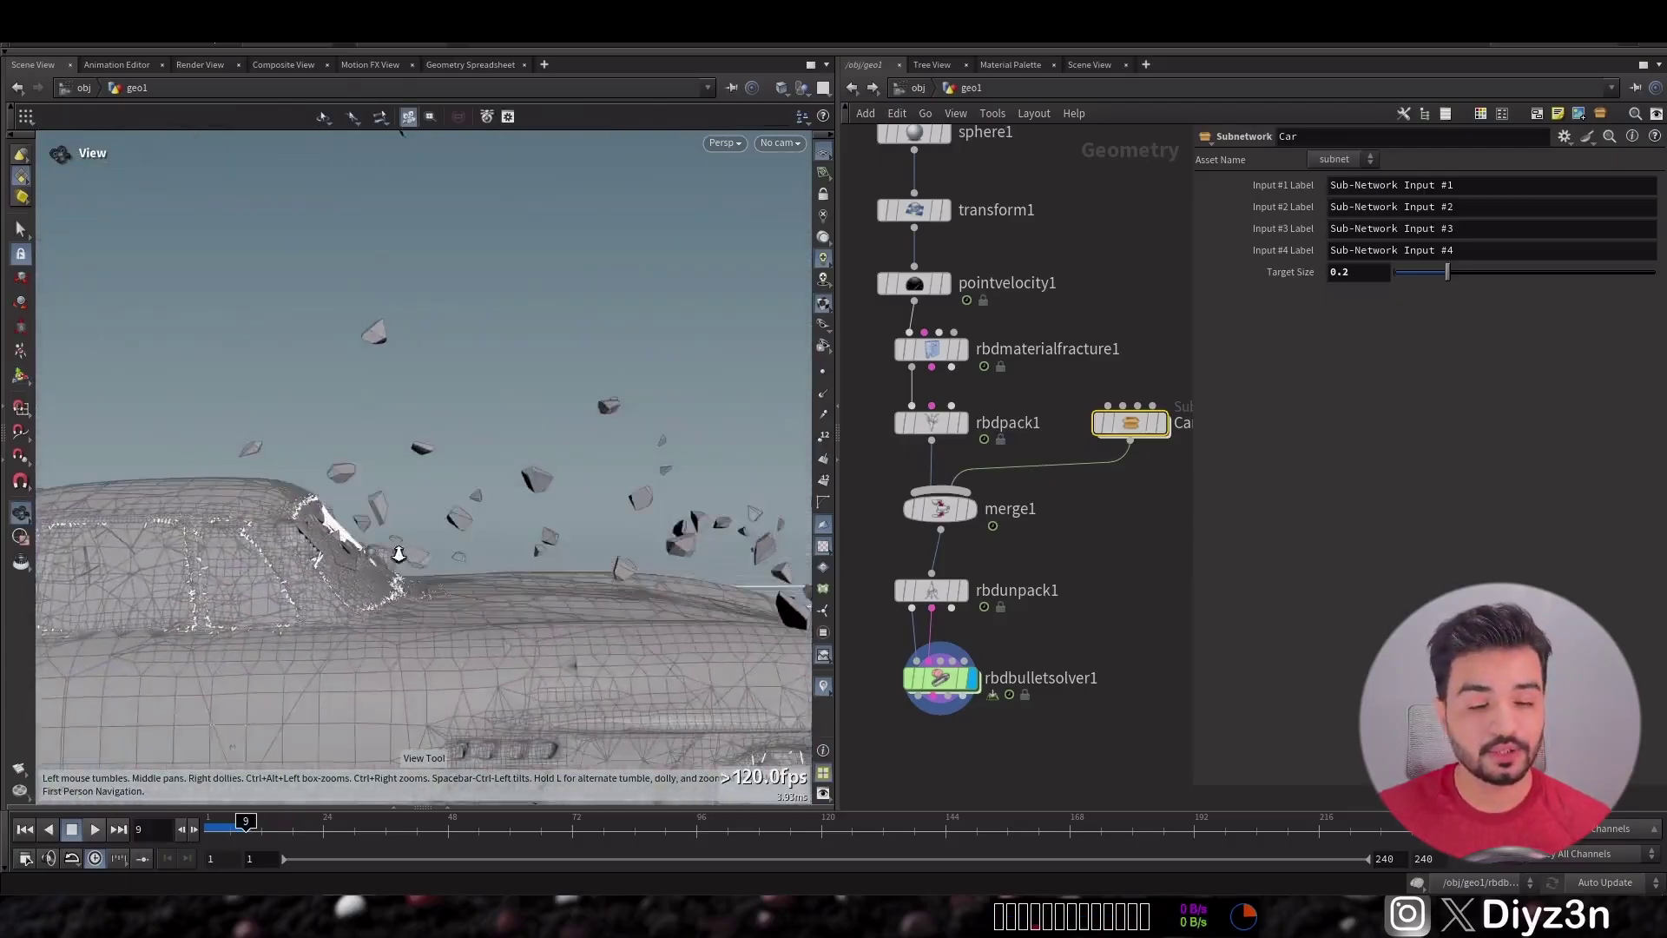
pyautogui.moveTo(399, 554); pyautogui.dragTo(221, 591, button='right')
# - Add v to the override attributes of rbdbulletsolver1 and play the simulation to check how the pieces move
pyautogui.click(942, 684)
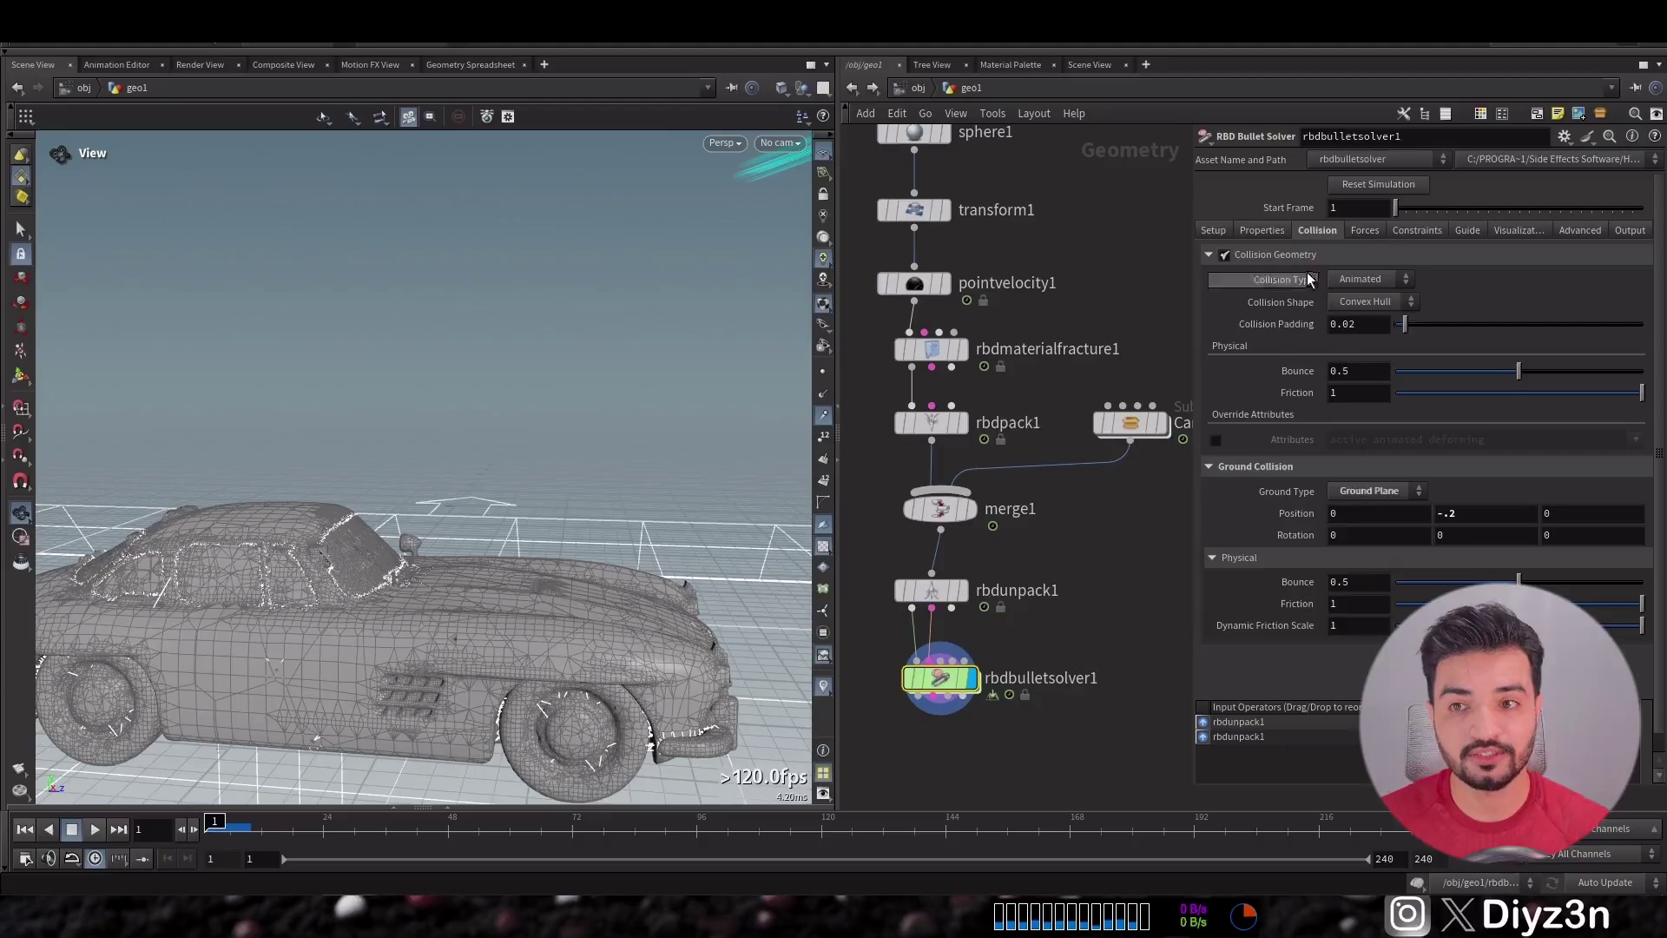
pyautogui.click(1262, 231)
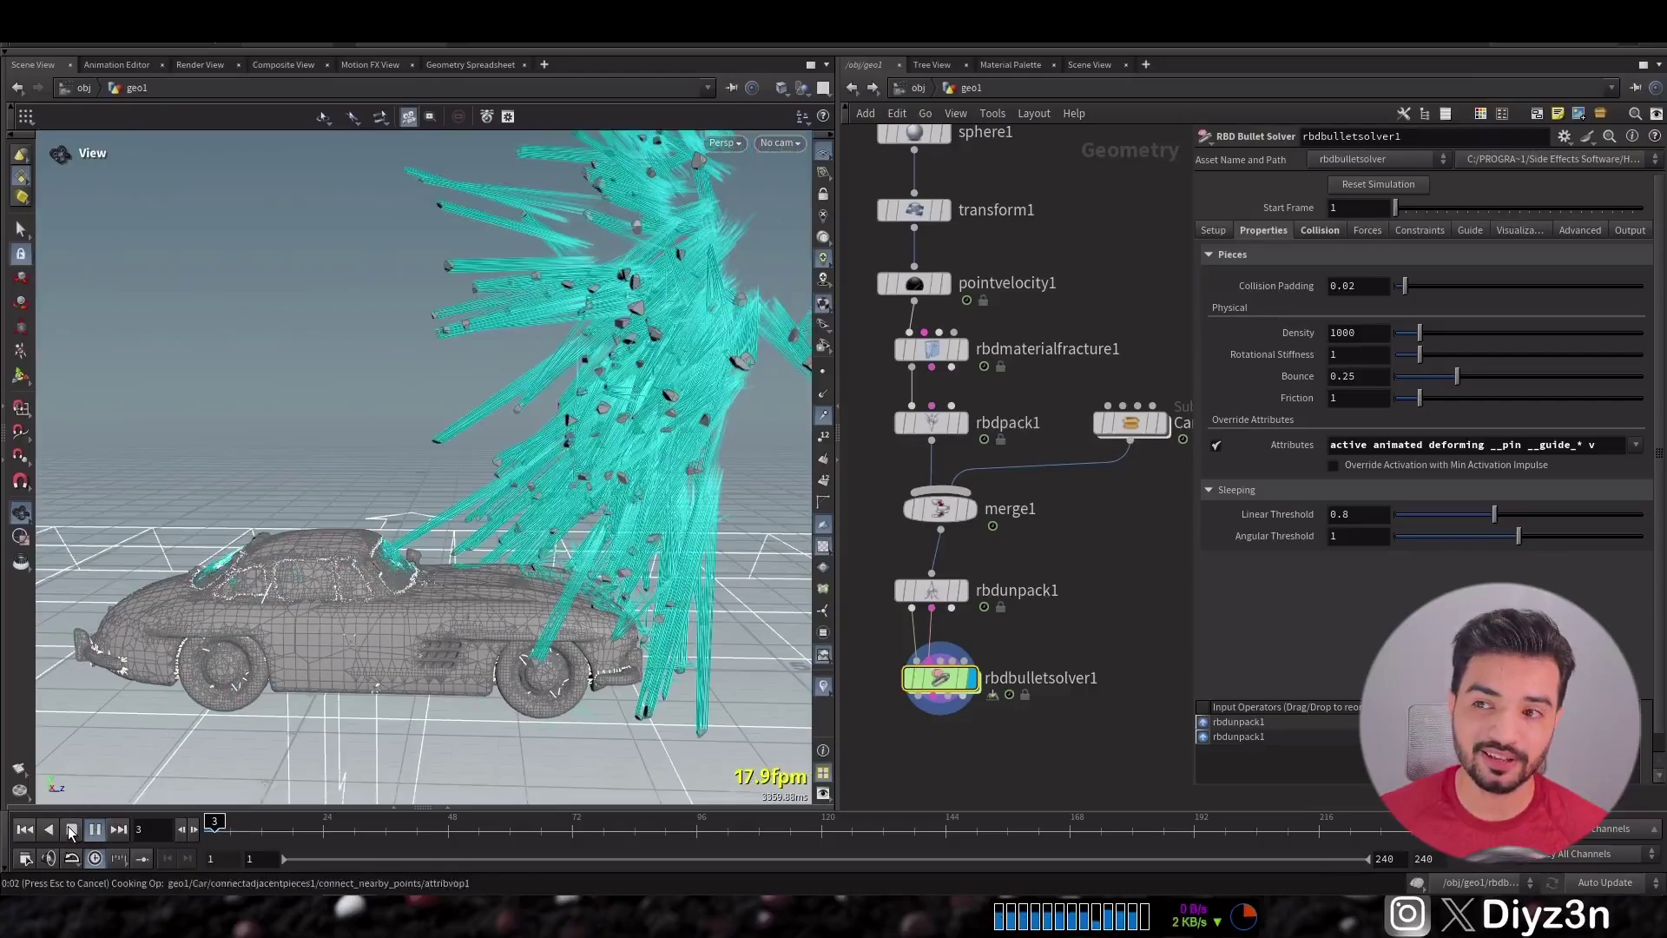
pyautogui.click(72, 831)
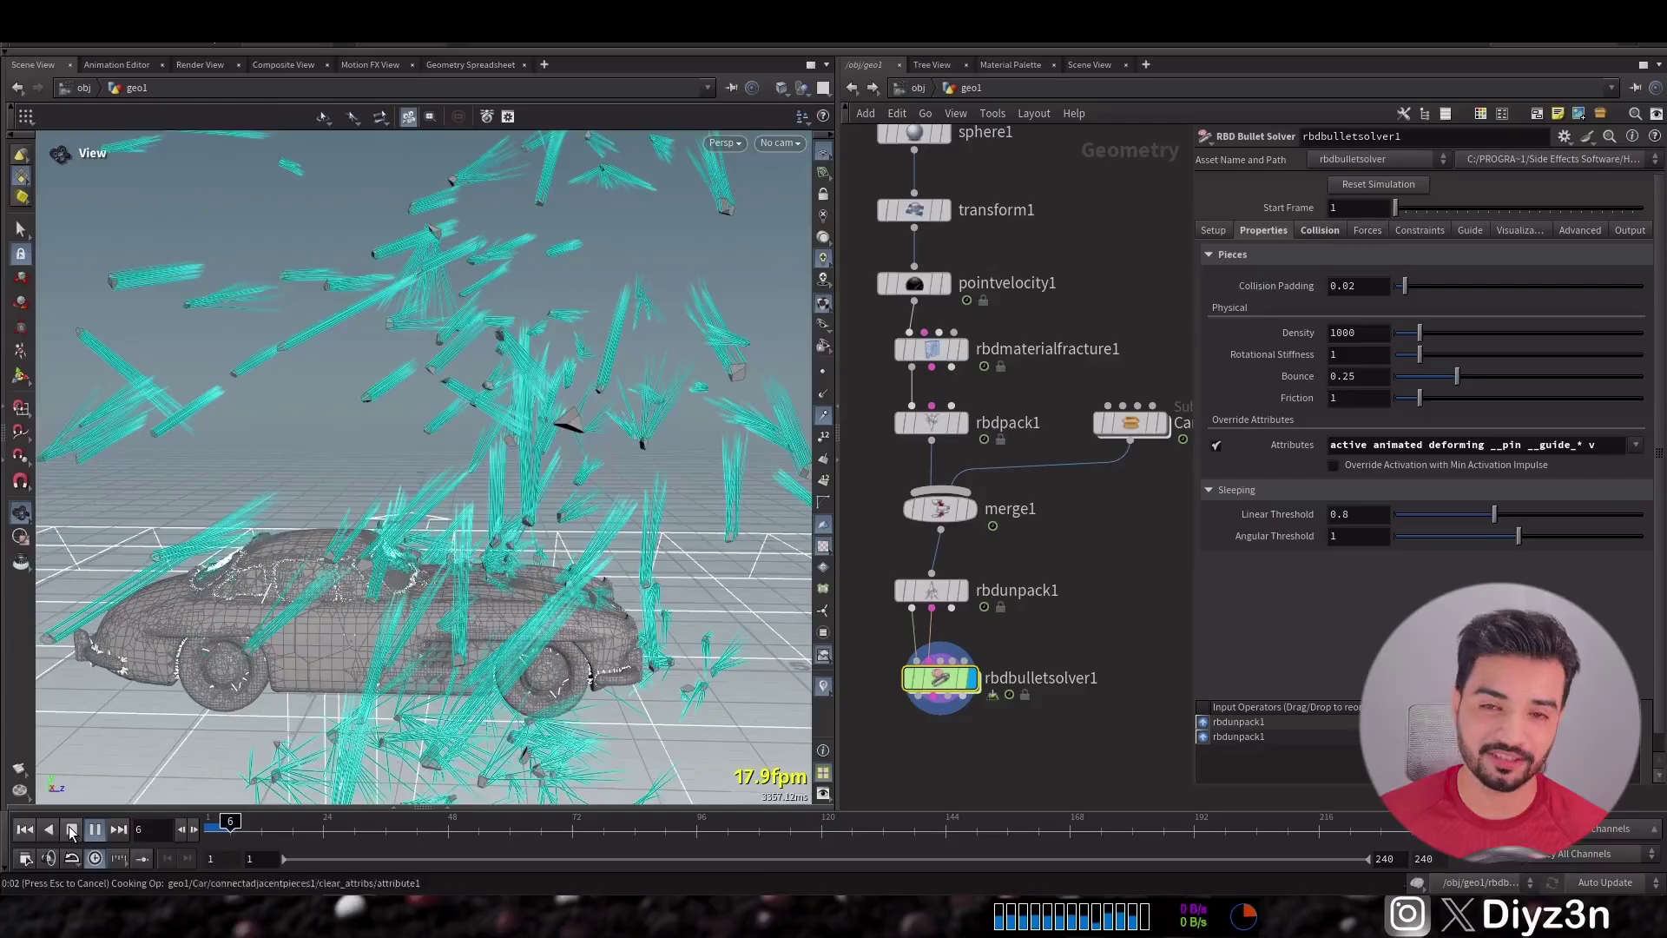
pyautogui.moveTo(360, 601)
pyautogui.mouseDown()
pyautogui.moveTo(486, 469)
pyautogui.moveTo(669, 335)
pyautogui.moveTo(595, 402)
pyautogui.moveTo(437, 487)
pyautogui.moveTo(478, 538)
pyautogui.moveTo(426, 556)
pyautogui.moveTo(625, 484)
pyautogui.moveTo(360, 575)
pyautogui.mouseUp()
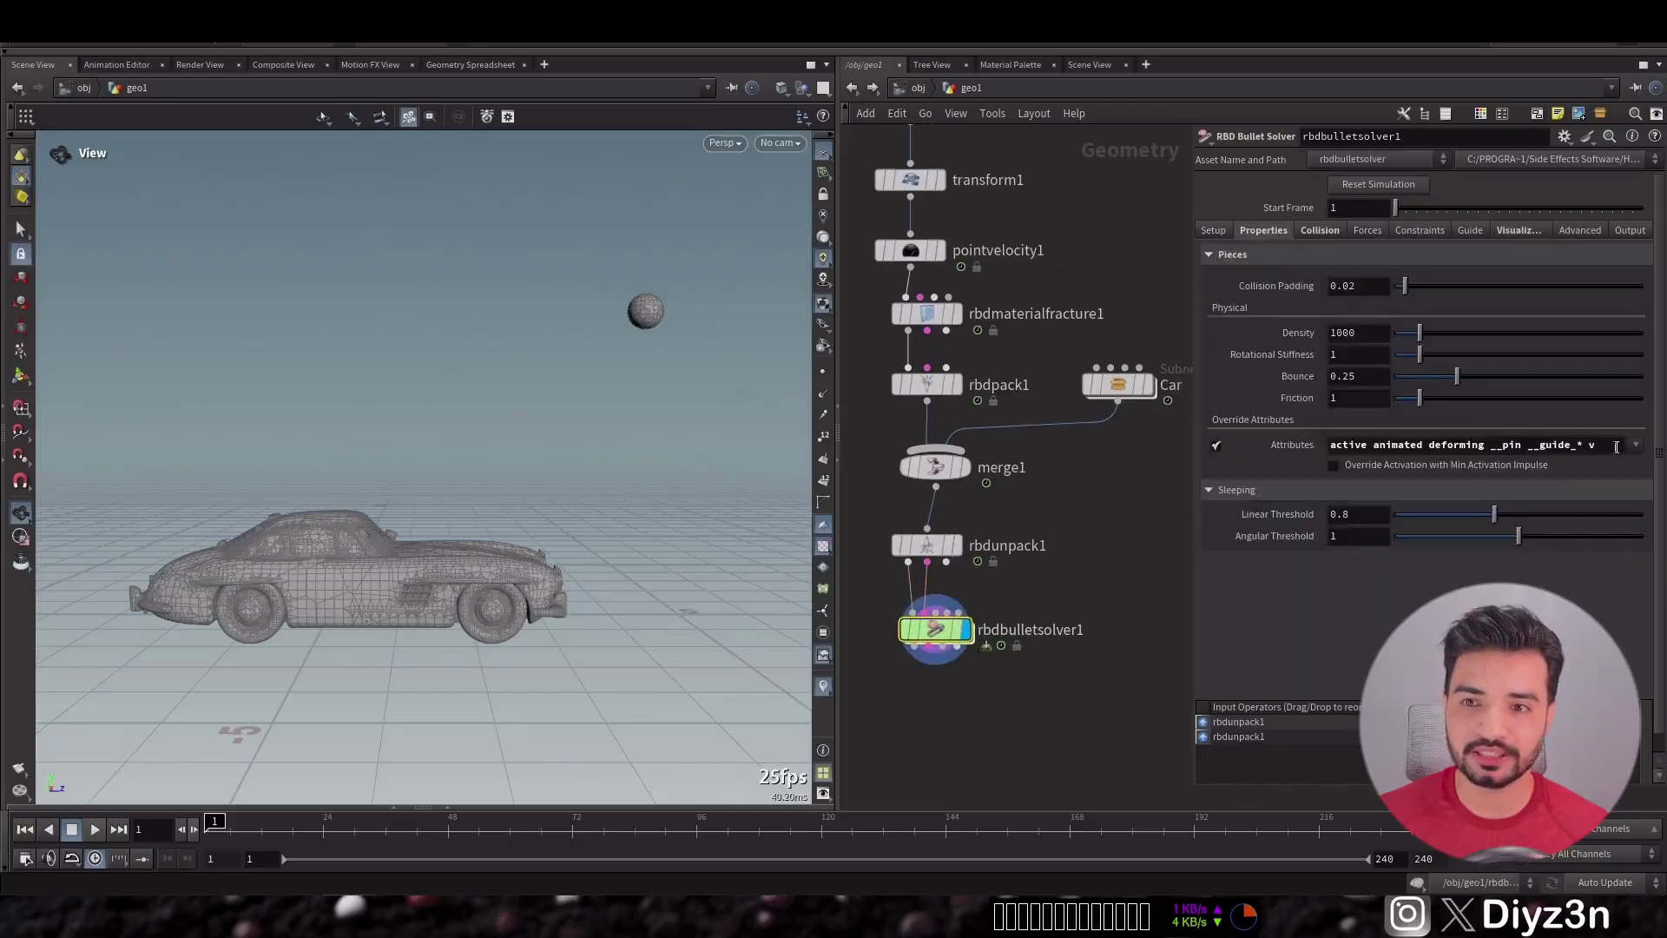
# - Remove v from the override attributes of rbdbulletsolver1
pyautogui.press('BackSpace')
pyautogui.press('BackSpace')
pyautogui.press('Return')
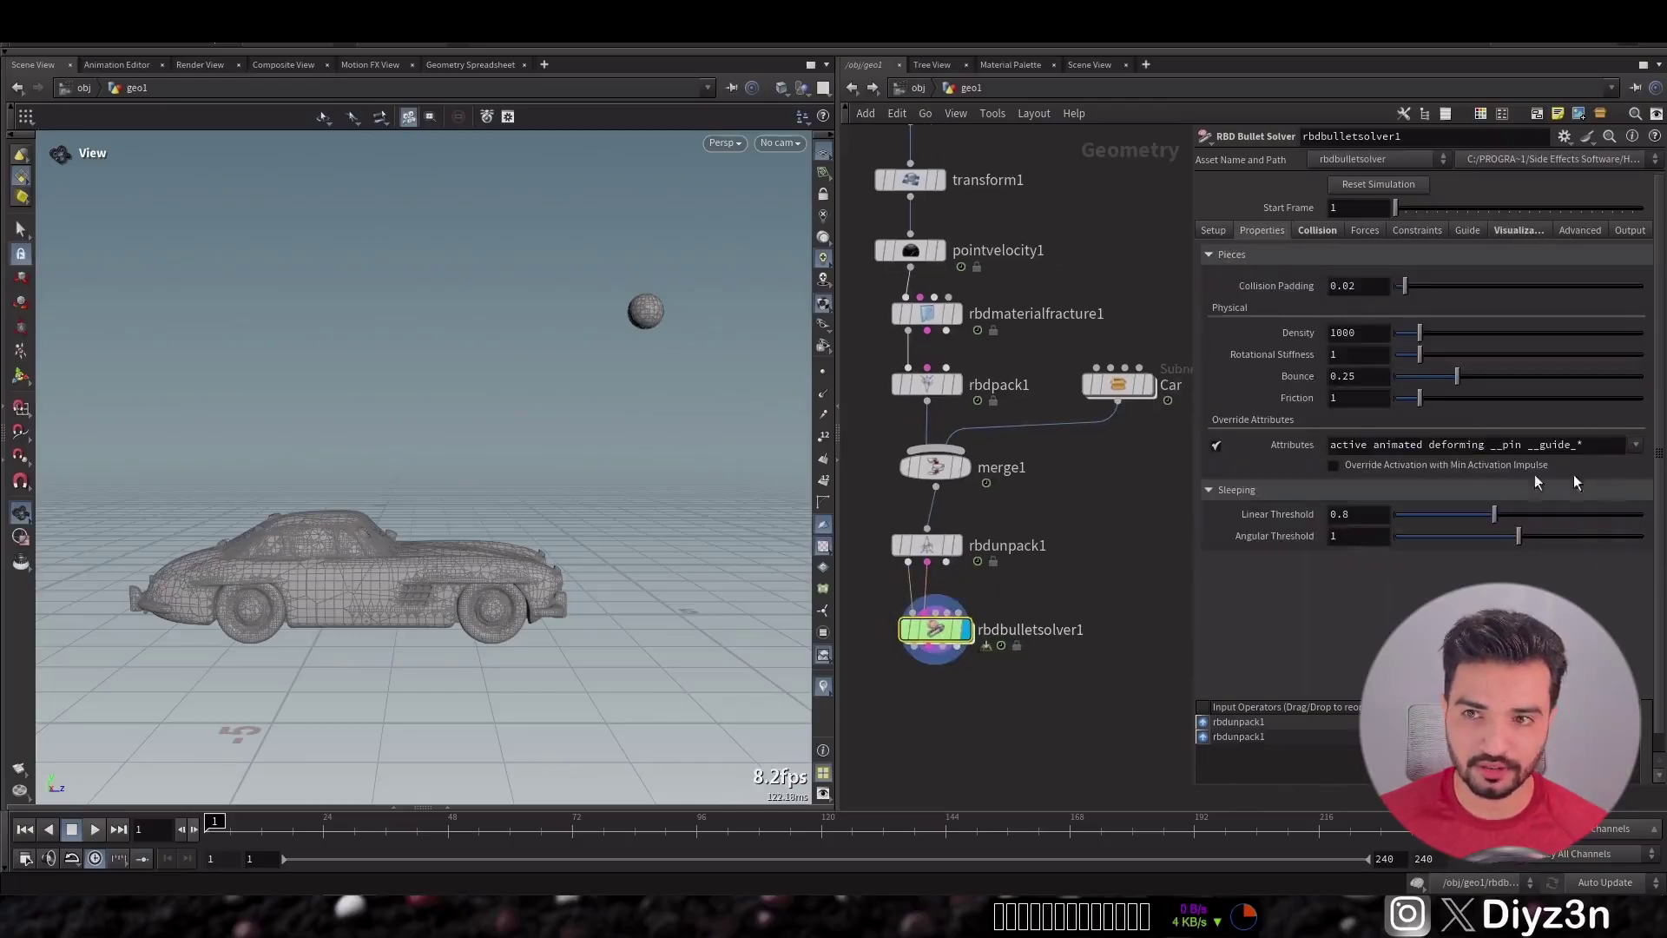
# - Inside the Car subnetwork, move pointvelocity1 and attribadjustvector1 onto a separate branch beside the Glass fracture
pyautogui.doubleClick(1120, 386)
pyautogui.scroll(5, 990, 434)
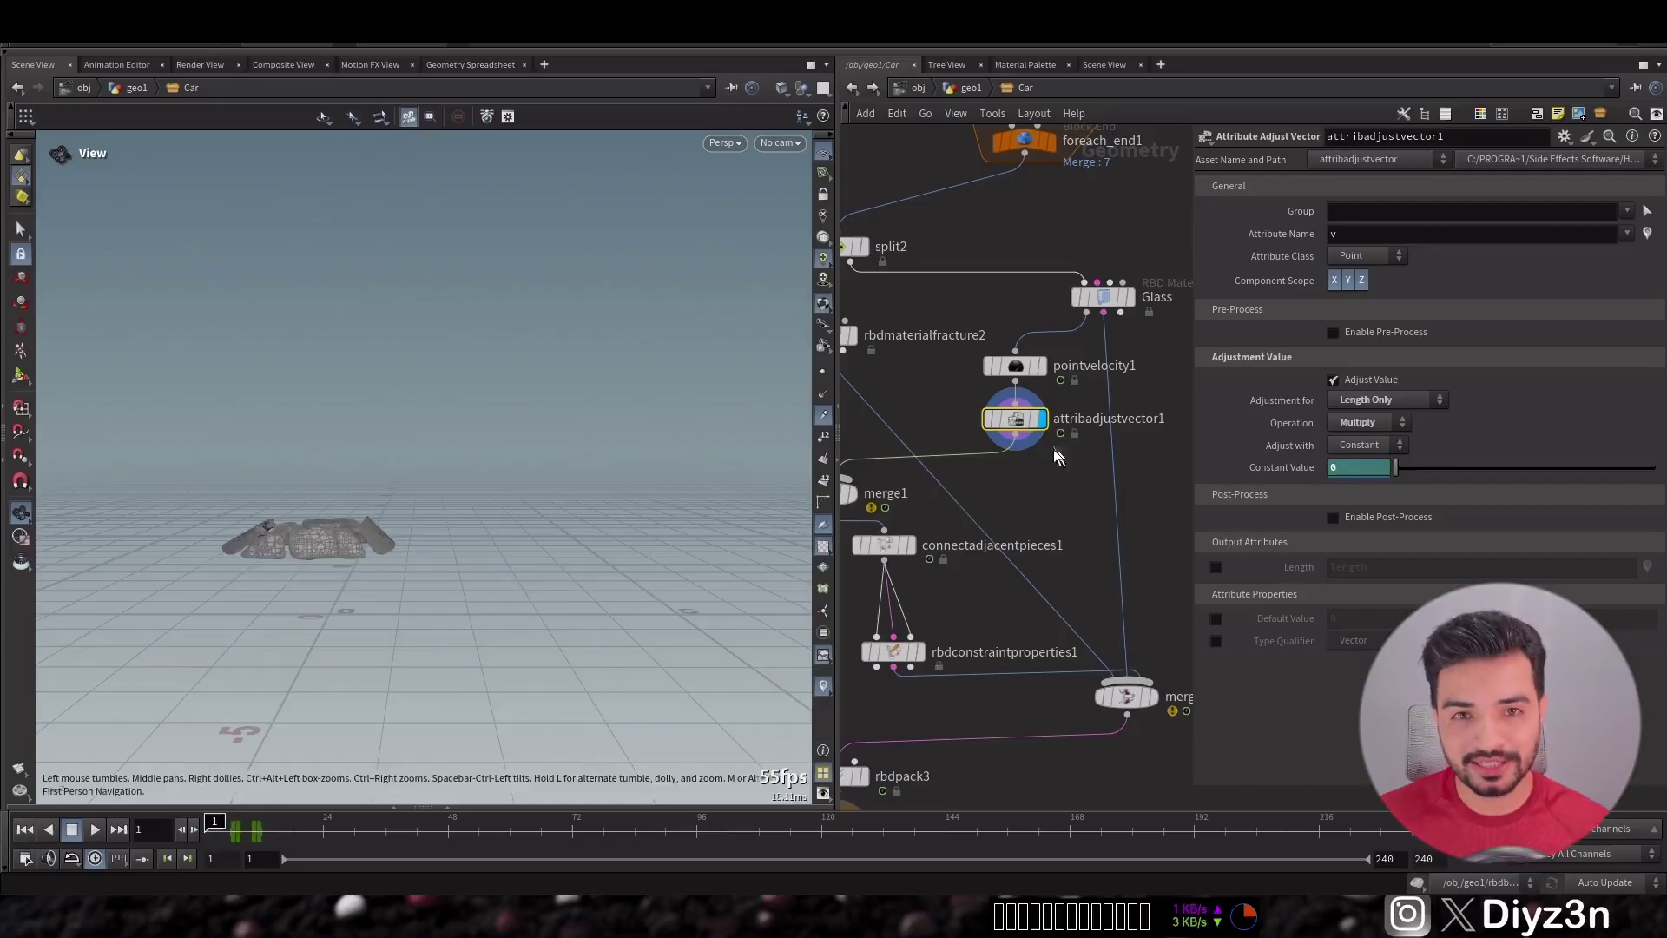
pyautogui.moveTo(913, 336); pyautogui.dragTo(910, 332)
pyautogui.moveTo(916, 340); pyautogui.dragTo(1135, 327)
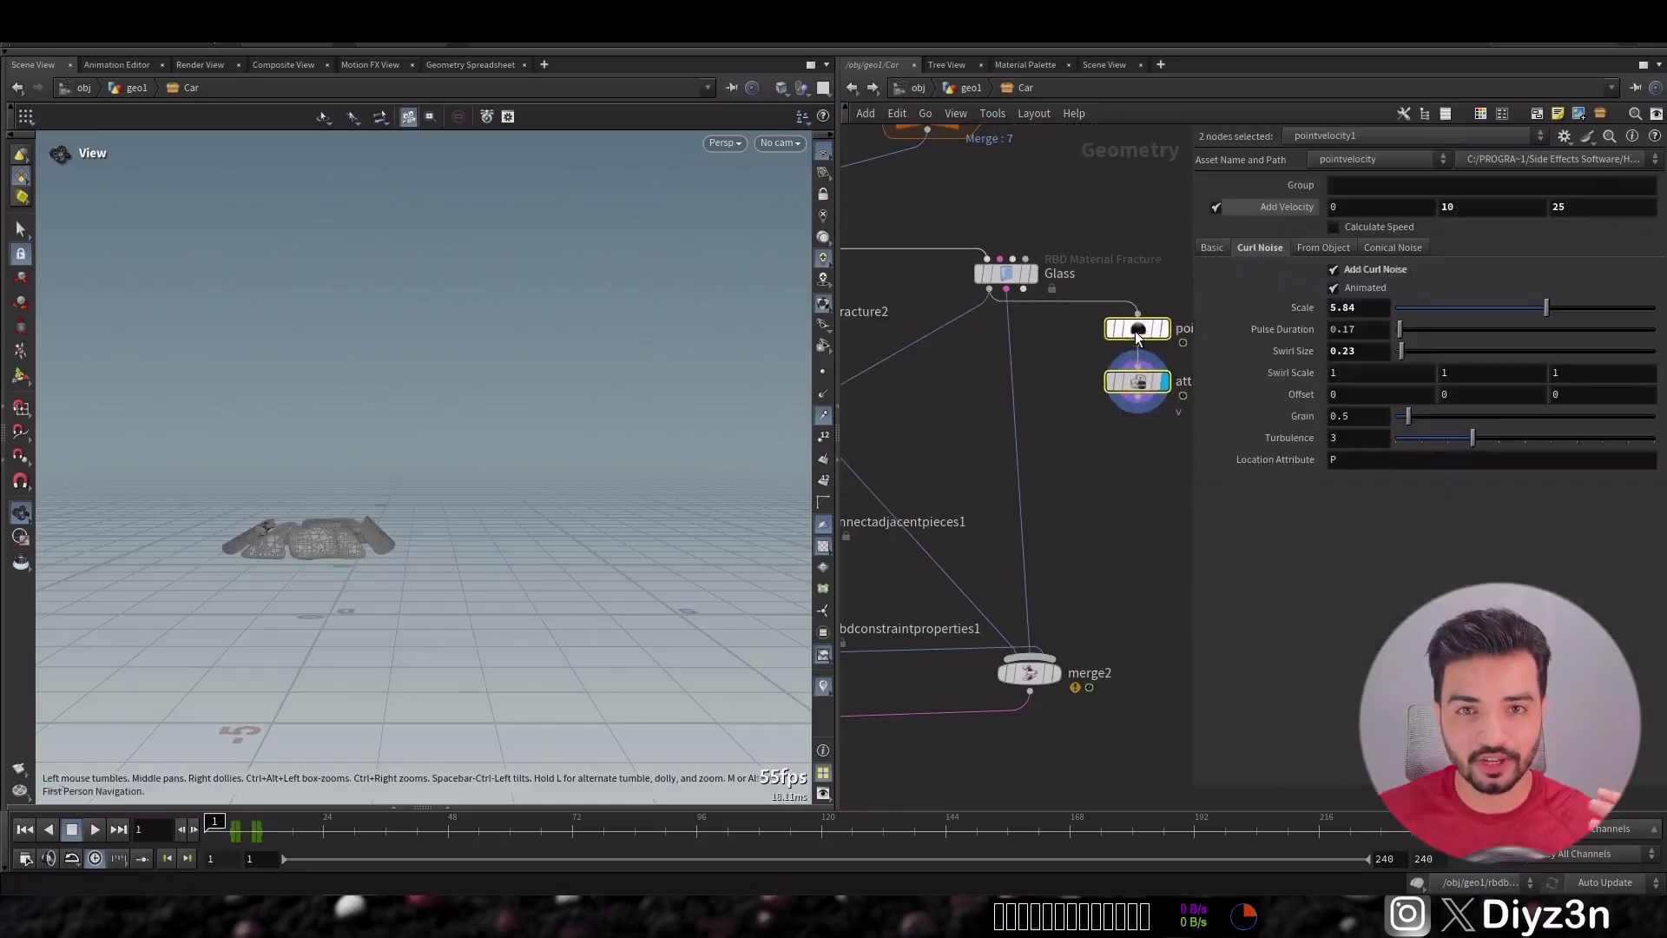
# - Append a displayed Volume Rasterize Attributes node to attribadjustvector1, rasterizing the v attribute, and view it at frame 7
pyautogui.moveTo(1129, 460); pyautogui.dragTo(1047, 407, button='middle')
pyautogui.click(1047, 406)
pyautogui.press('Tab')
pyautogui.write('rast')
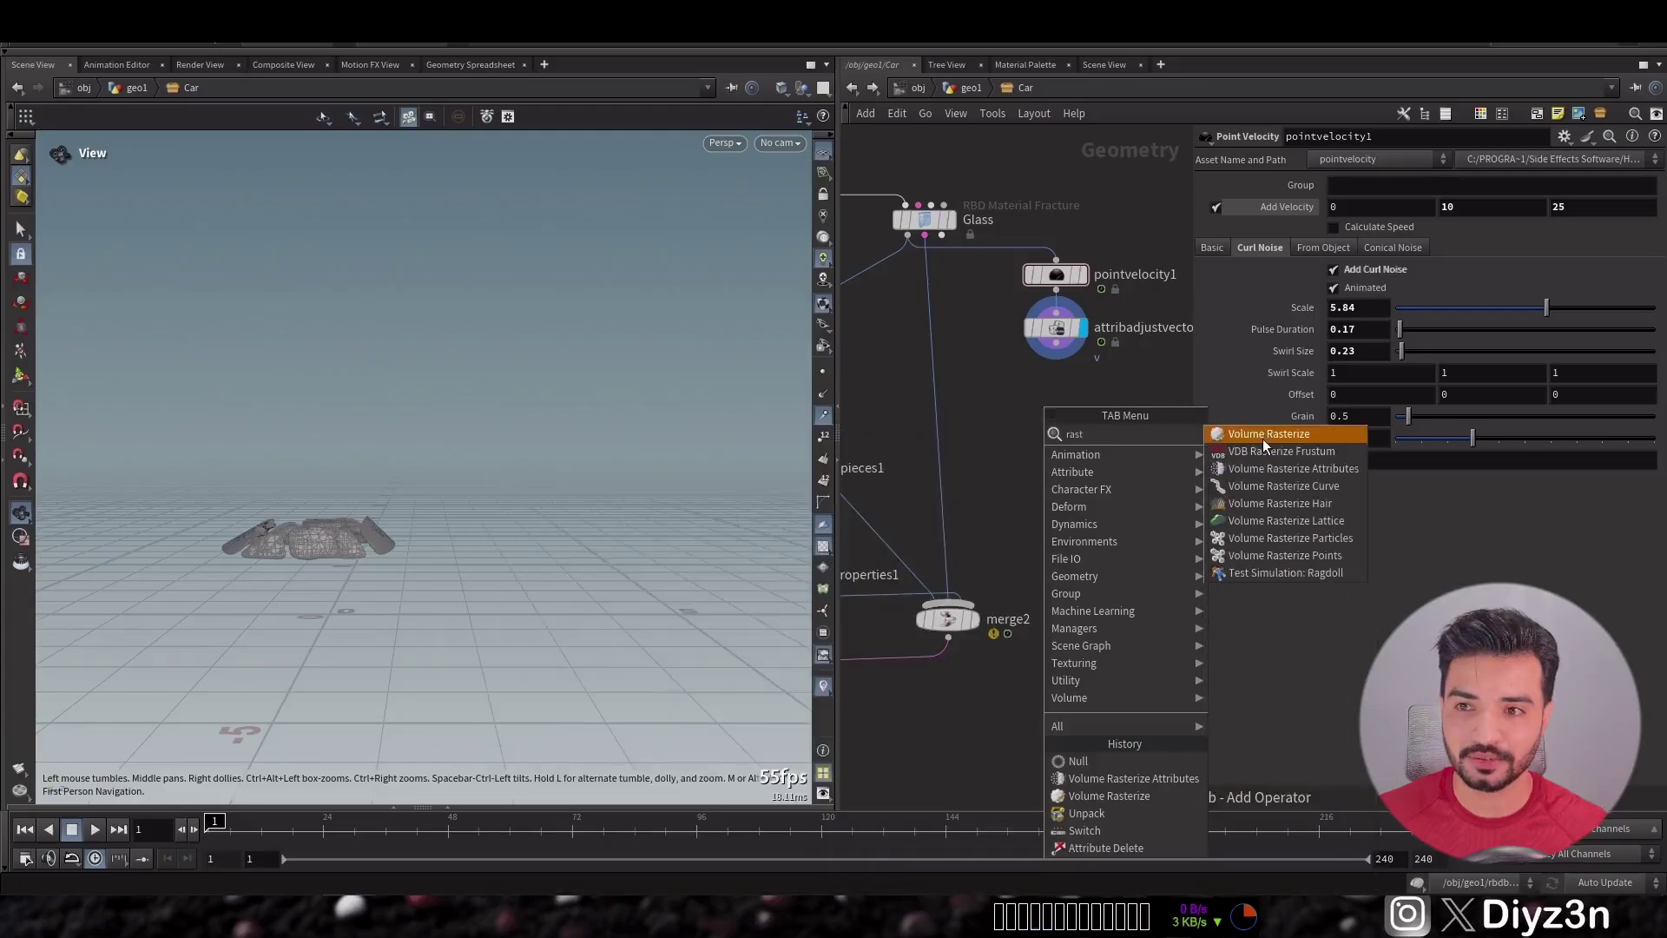
pyautogui.click(1276, 469)
pyautogui.click(1074, 398)
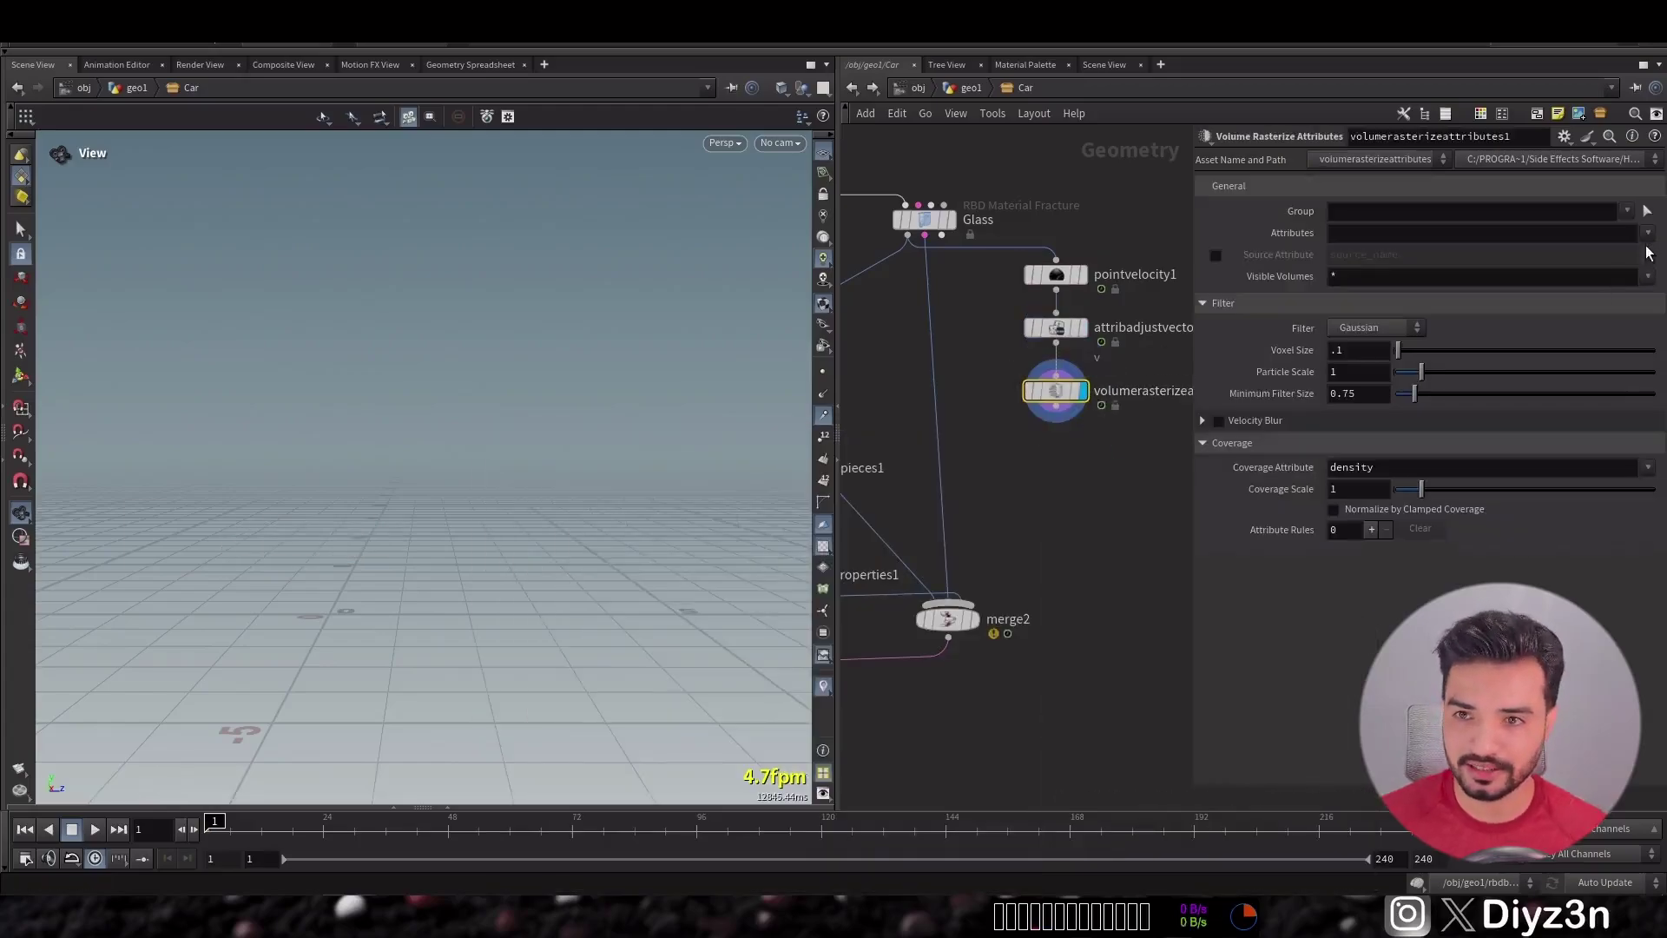
pyautogui.click(194, 829)
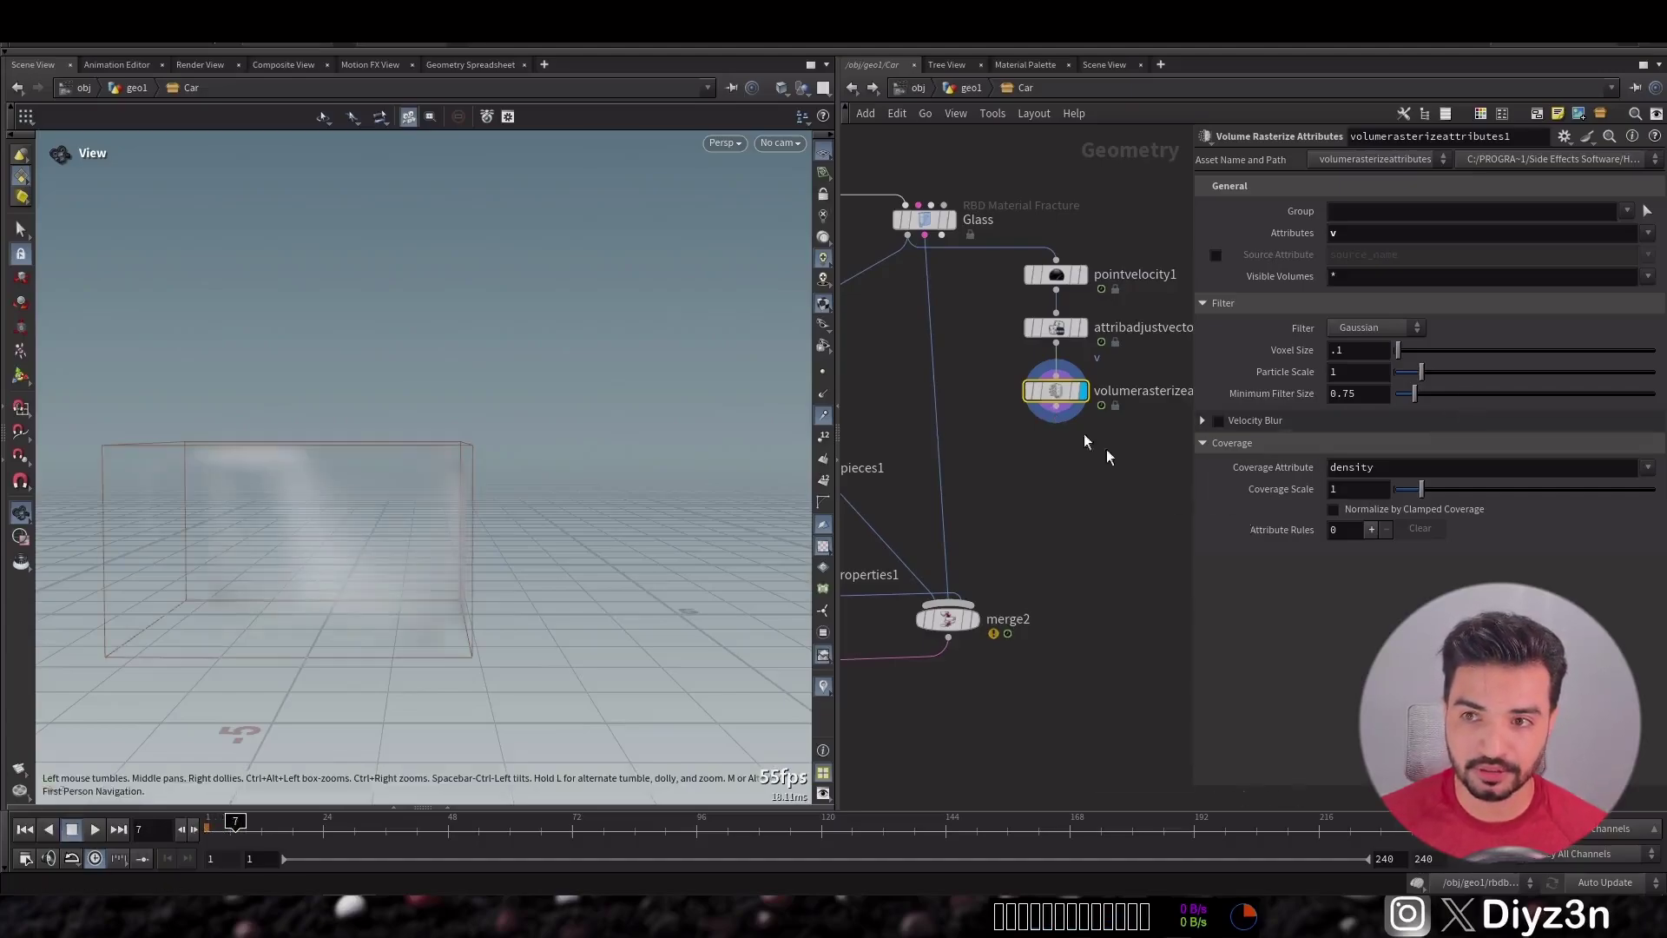
# - Append a Null named TO_DOP to the Volume Rasterize Attributes node
pyautogui.click(1057, 415)
pyautogui.click(1057, 488)
pyautogui.write('null')
pyautogui.press('Return')
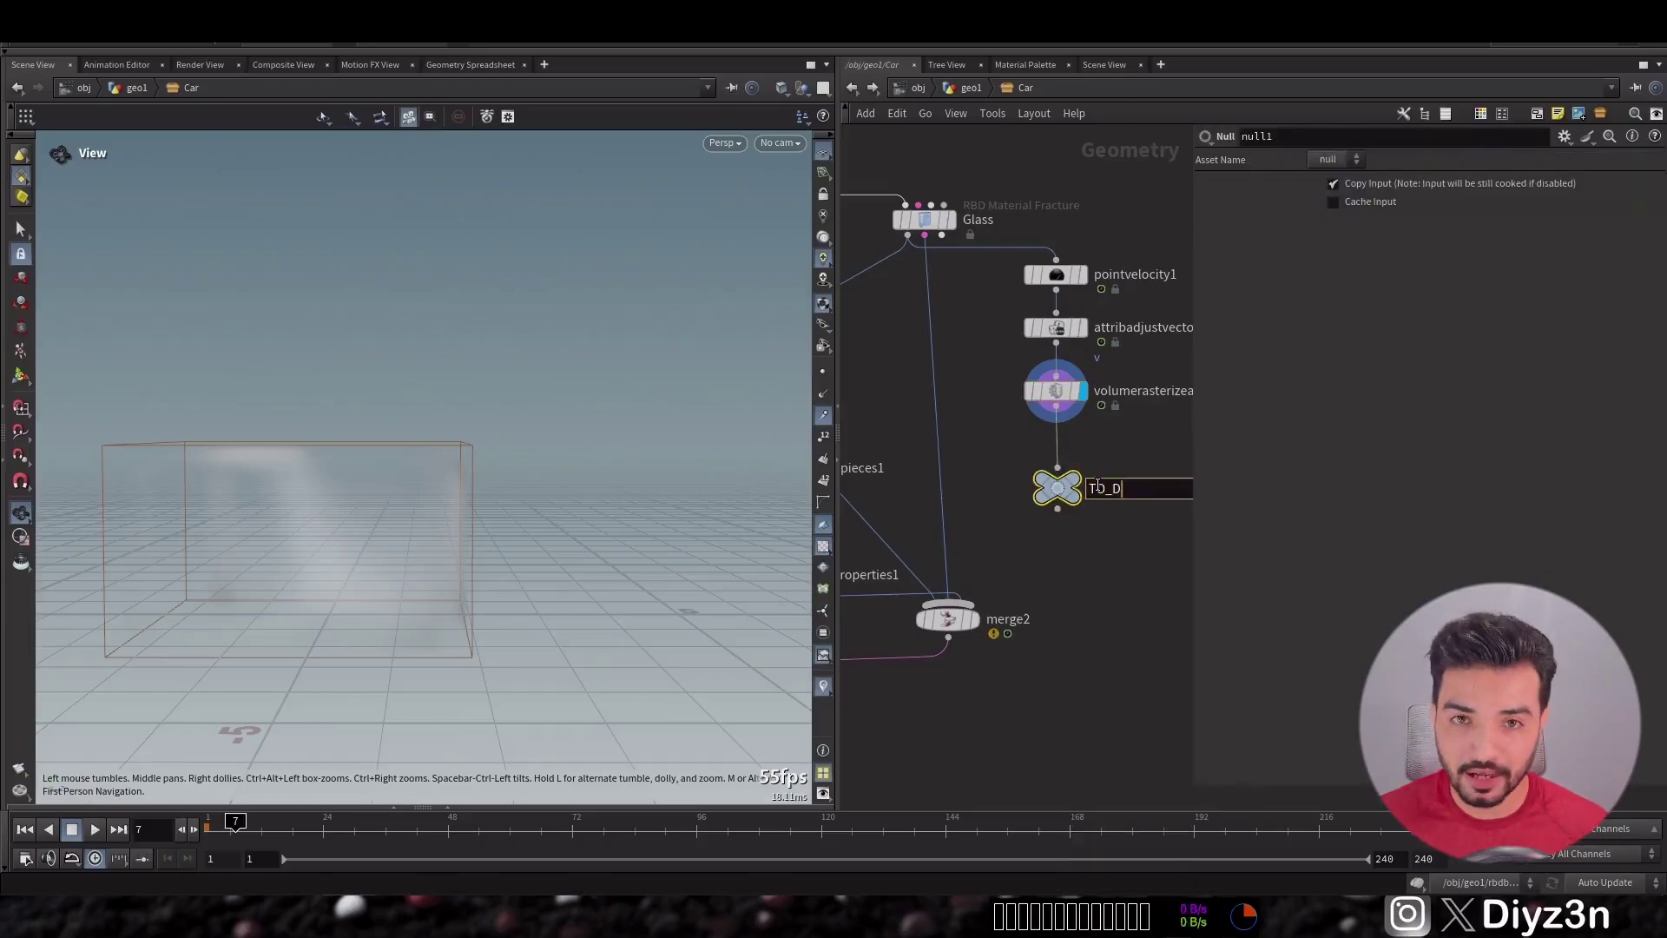
# - Return to geo1, rewind to frame 1, and open the forces network inside rbdbulletsolver1
pyautogui.click(968, 87)
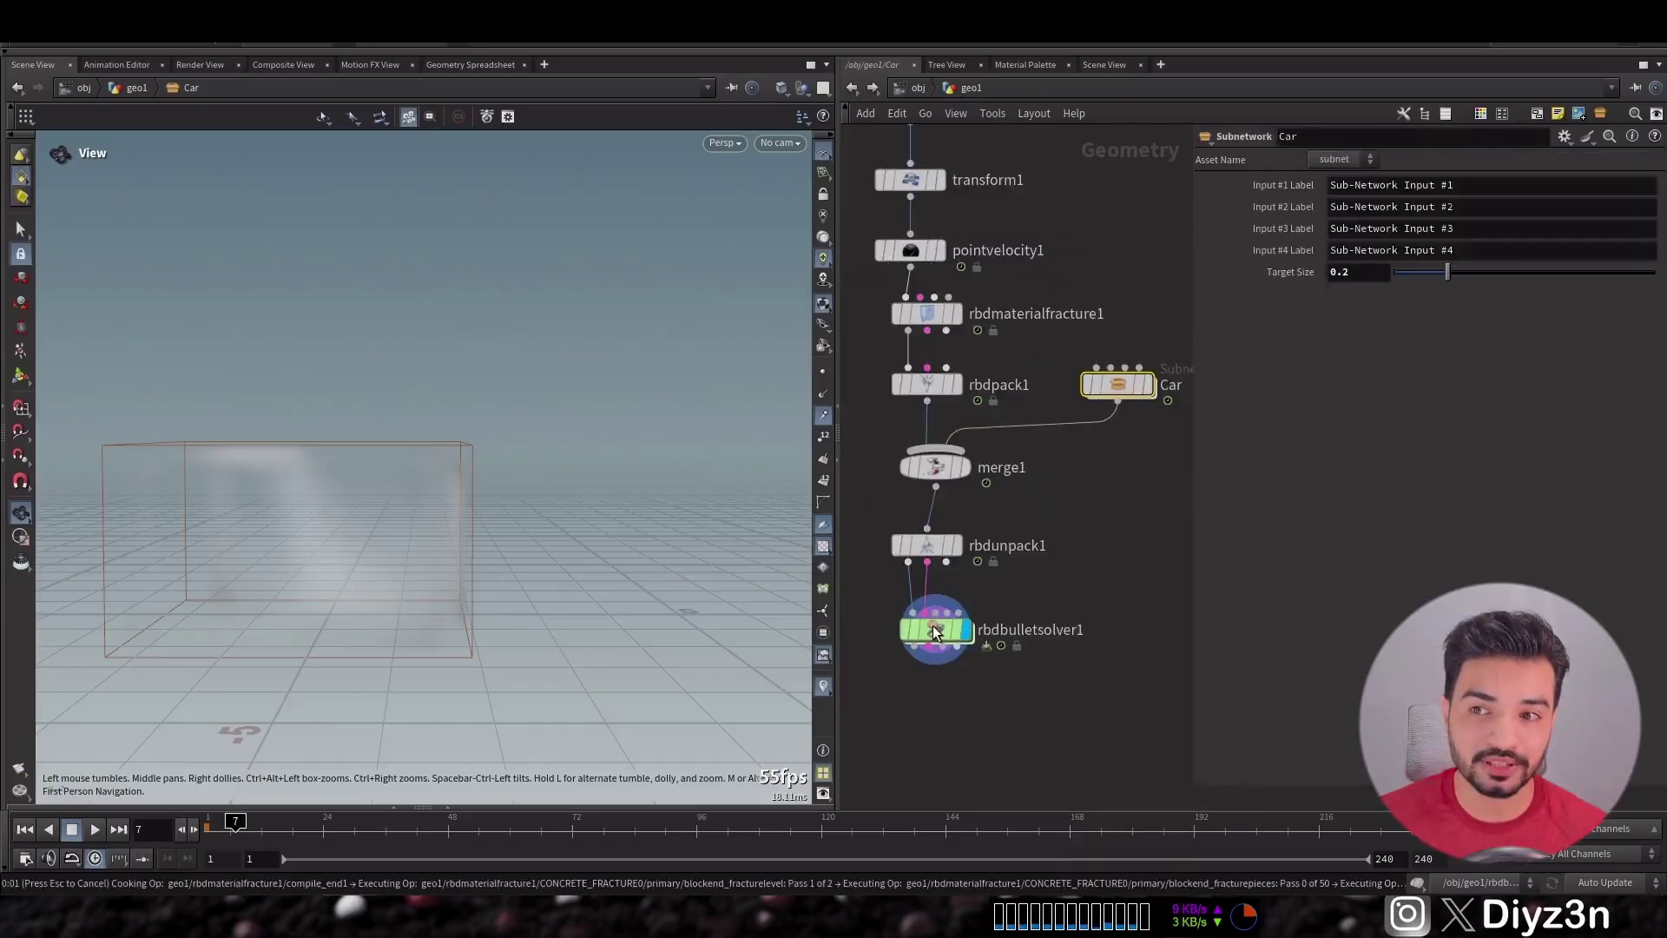
pyautogui.click(23, 830)
pyautogui.doubleClick(935, 630)
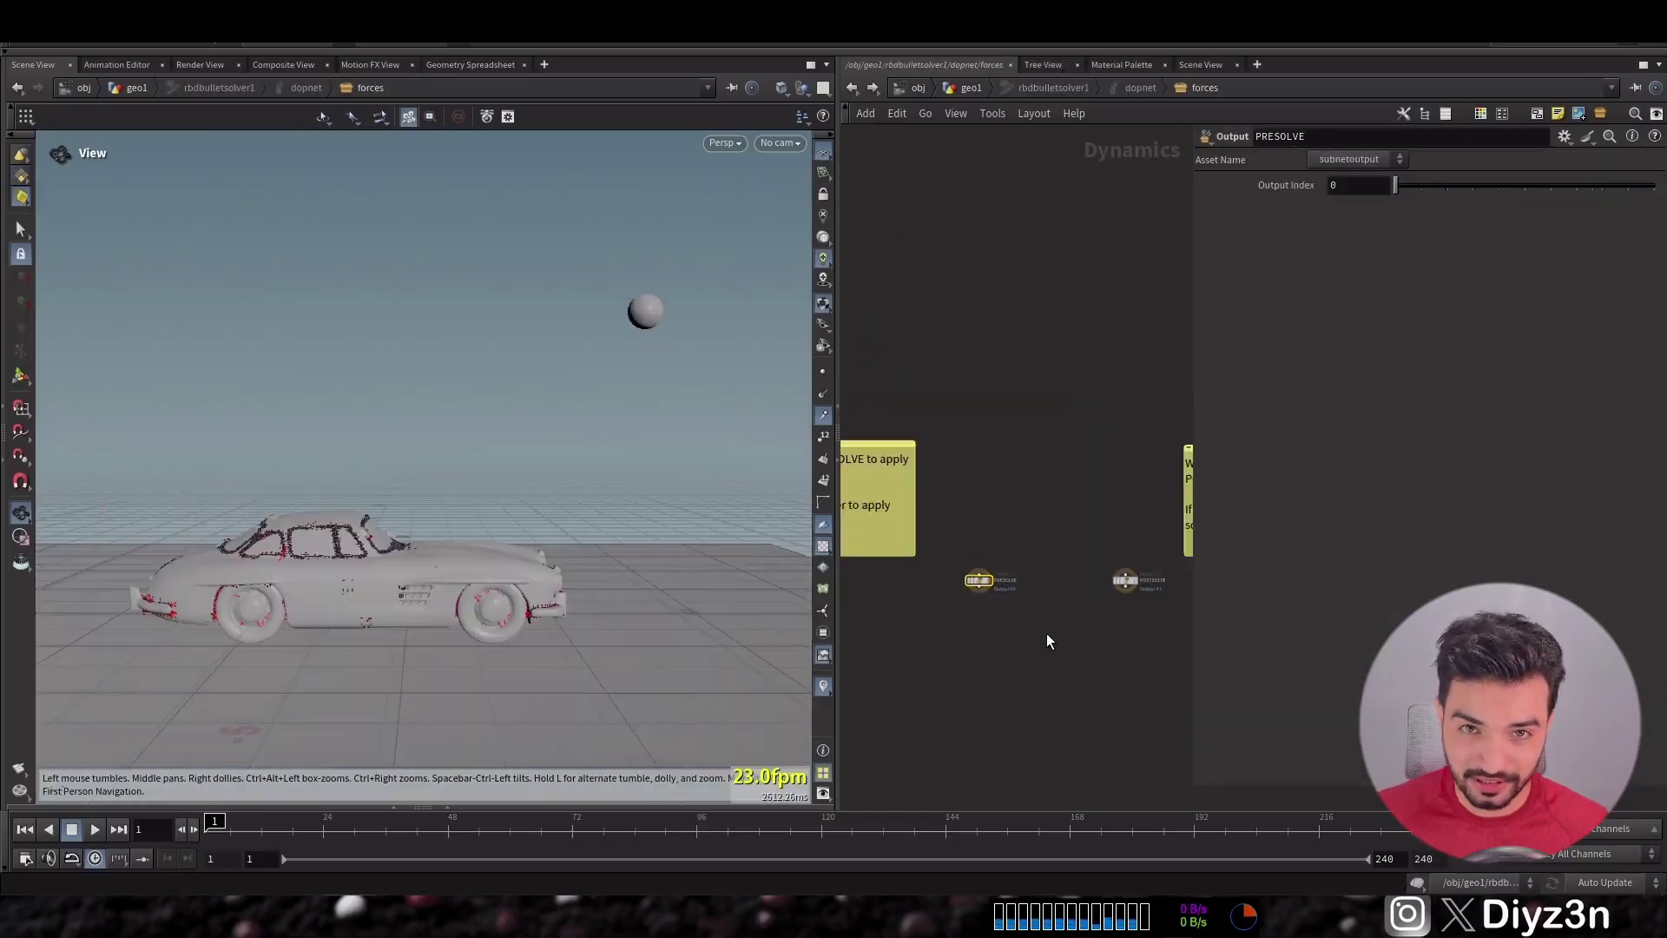
# - Wire a POP Advect by Volumes node into PRESOLVE and pick the SOP that supplies its velocity field
pyautogui.press('Tab')
pyautogui.moveTo(1042, 504)
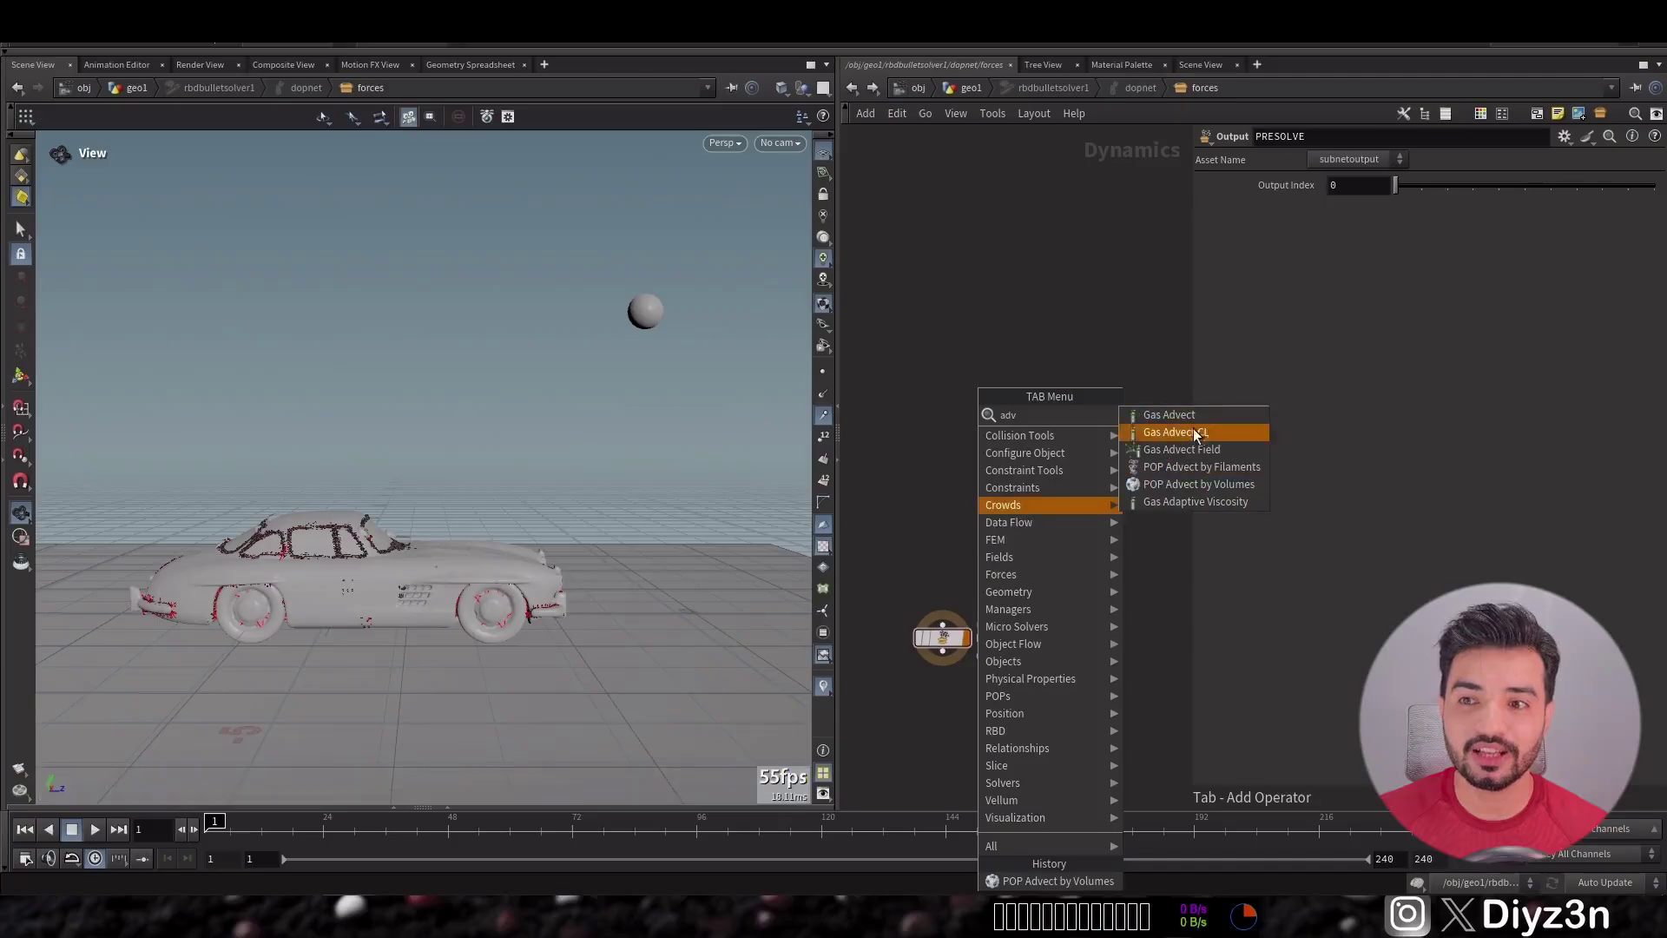
pyautogui.click(1180, 488)
pyautogui.click(946, 539)
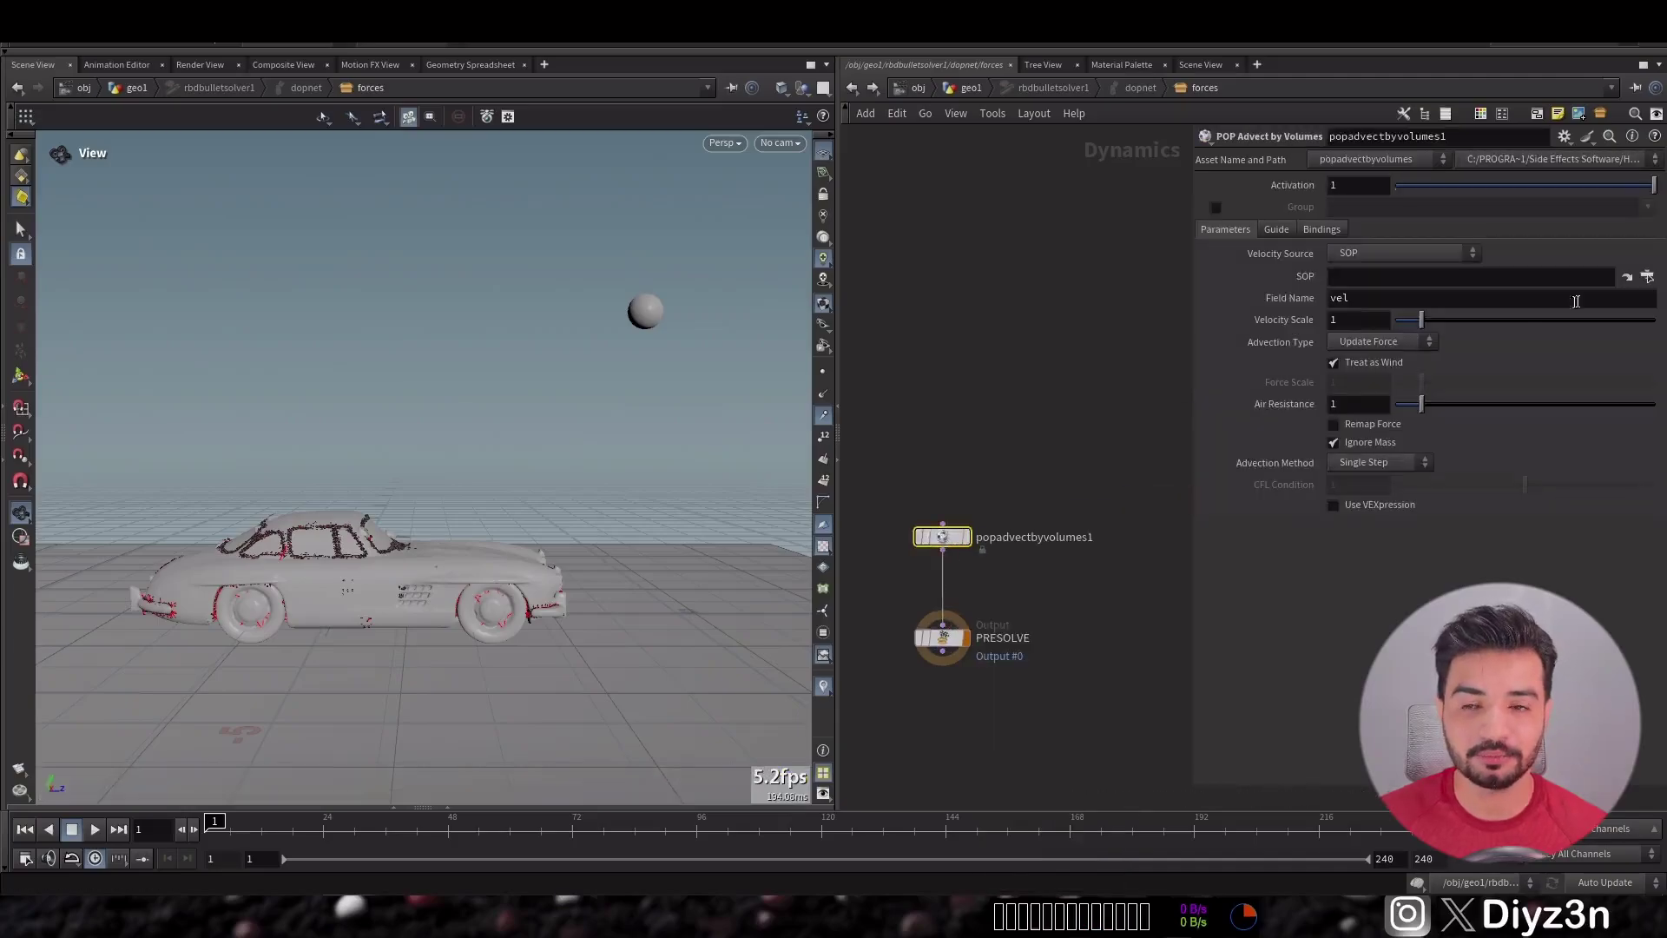
pyautogui.click(1648, 276)
pyautogui.doubleClick(1558, 239)
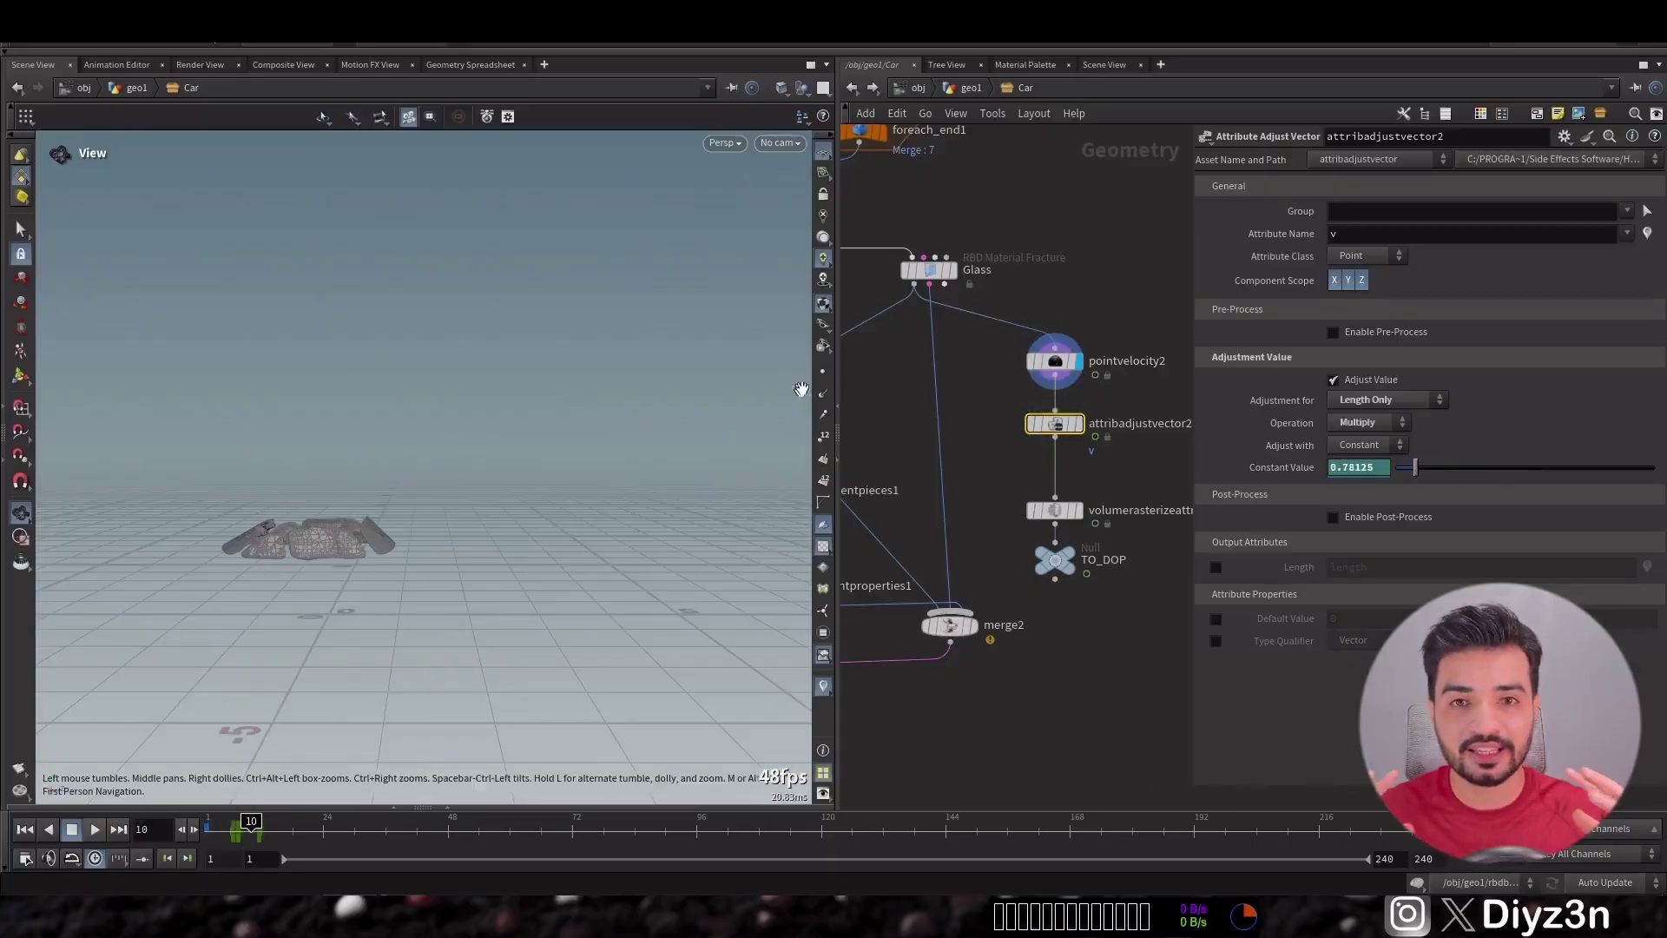
# - Show the point velocity trails and rewire the input of pointvelocity2 from the Glass fracture to the whole car's geometry
pyautogui.click(824, 414)
pyautogui.scroll(-3, 990, 371)
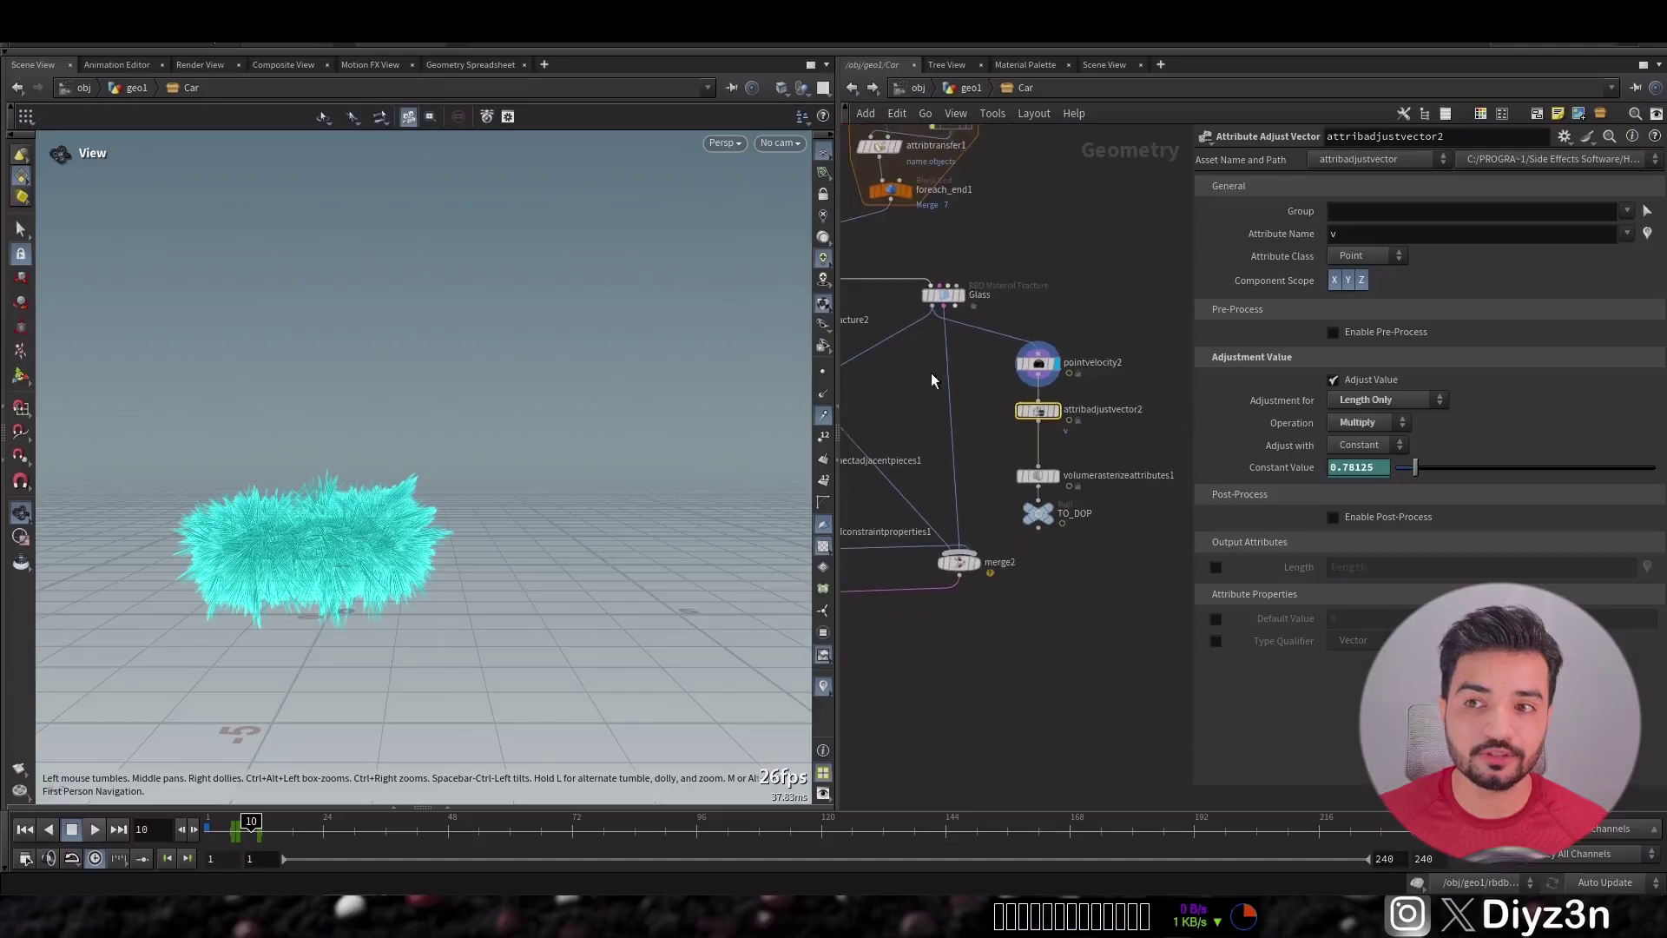
pyautogui.moveTo(990, 371); pyautogui.dragTo(1100, 335, button='middle')
pyautogui.moveTo(1101, 323); pyautogui.dragTo(915, 367)
pyautogui.moveTo(1099, 420); pyautogui.dragTo(867, 317, button='middle')
pyautogui.scroll(2, 1047, 293)
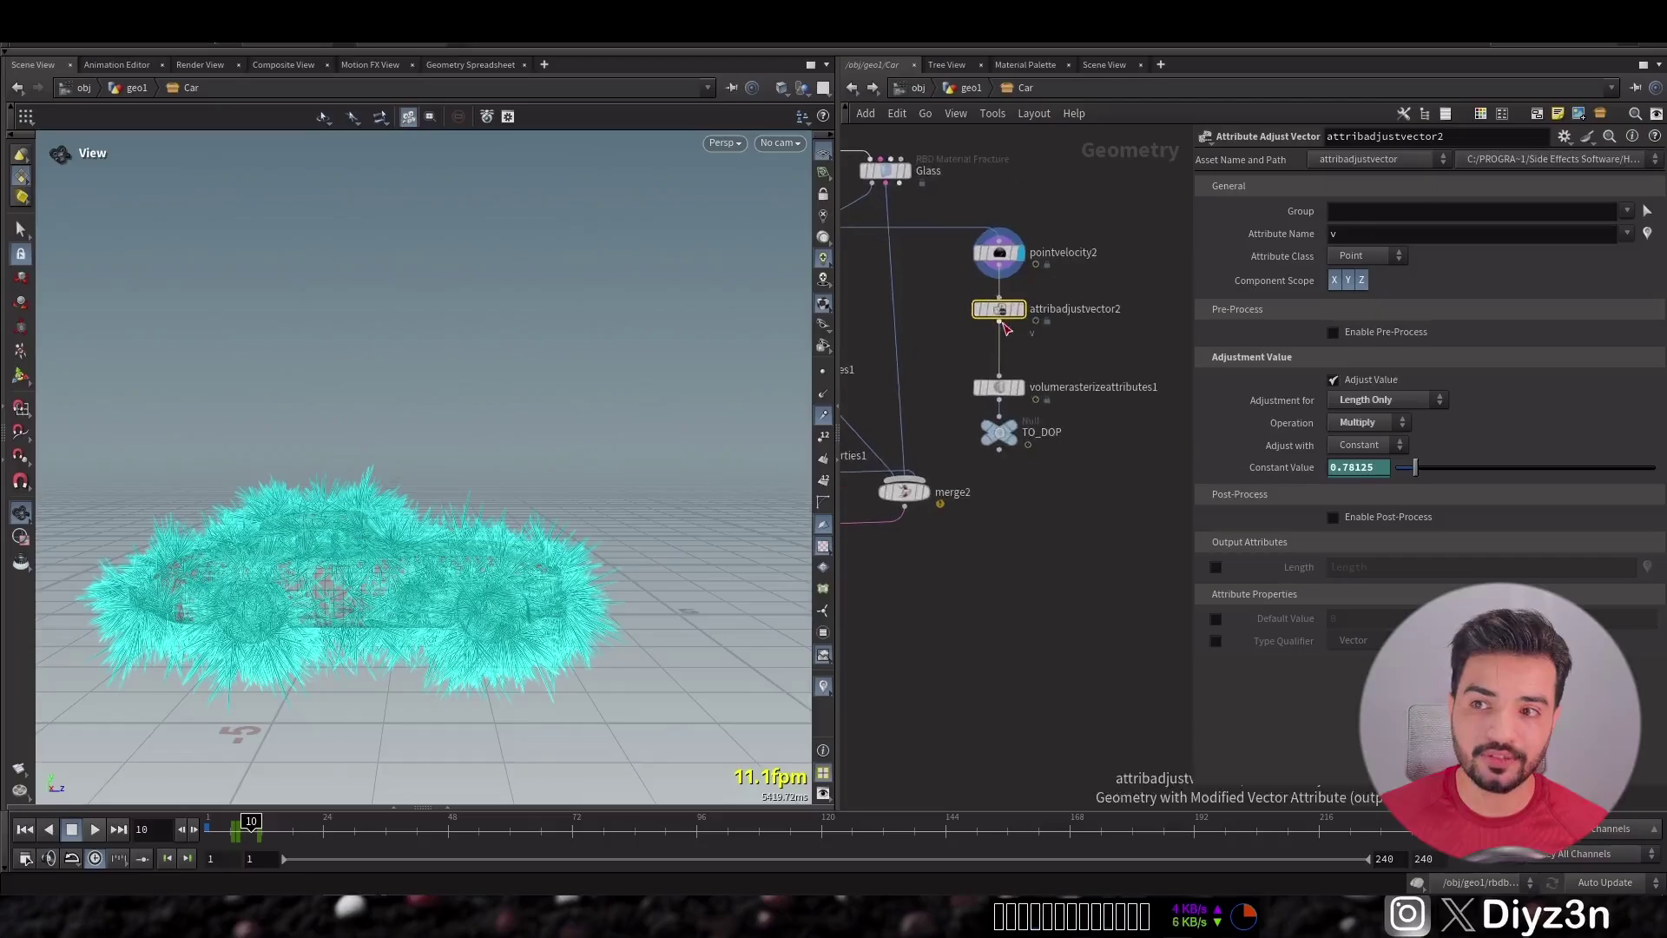
# - Display volumerasterizeattributes1 to check the car's velocity volume, and return to the geo1 network
pyautogui.click(999, 398)
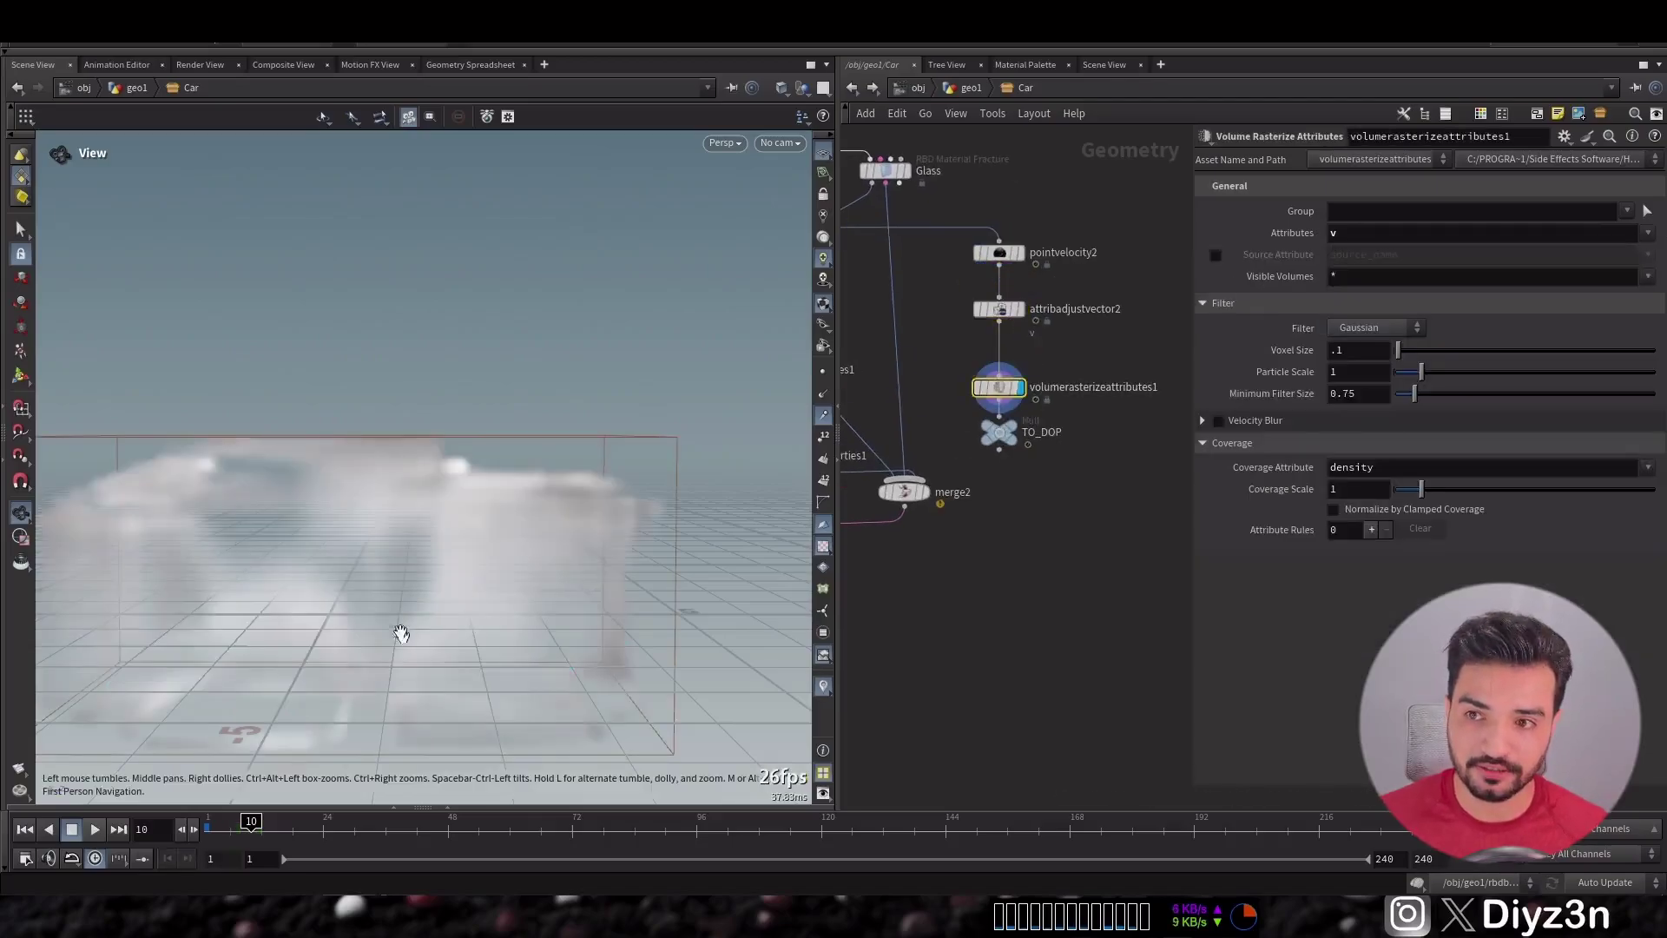
pyautogui.moveTo(1013, 505); pyautogui.dragTo(1255, 543, button='middle')
pyautogui.moveTo(1050, 277); pyautogui.dragTo(982, 283, button='middle')
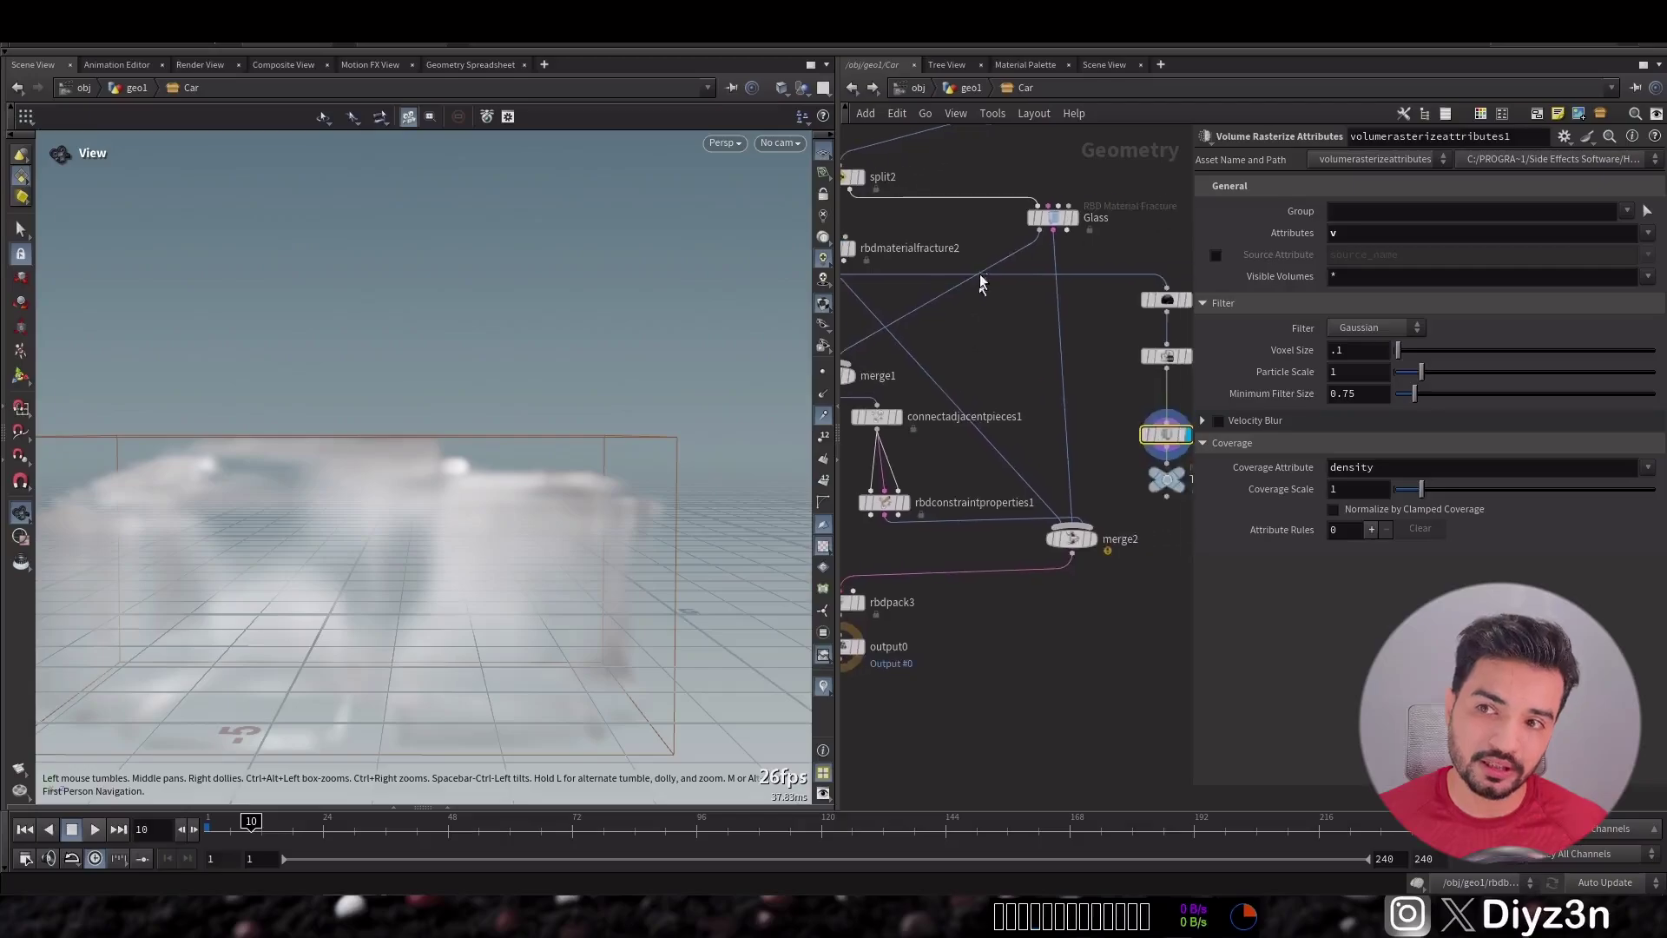
pyautogui.press('u')
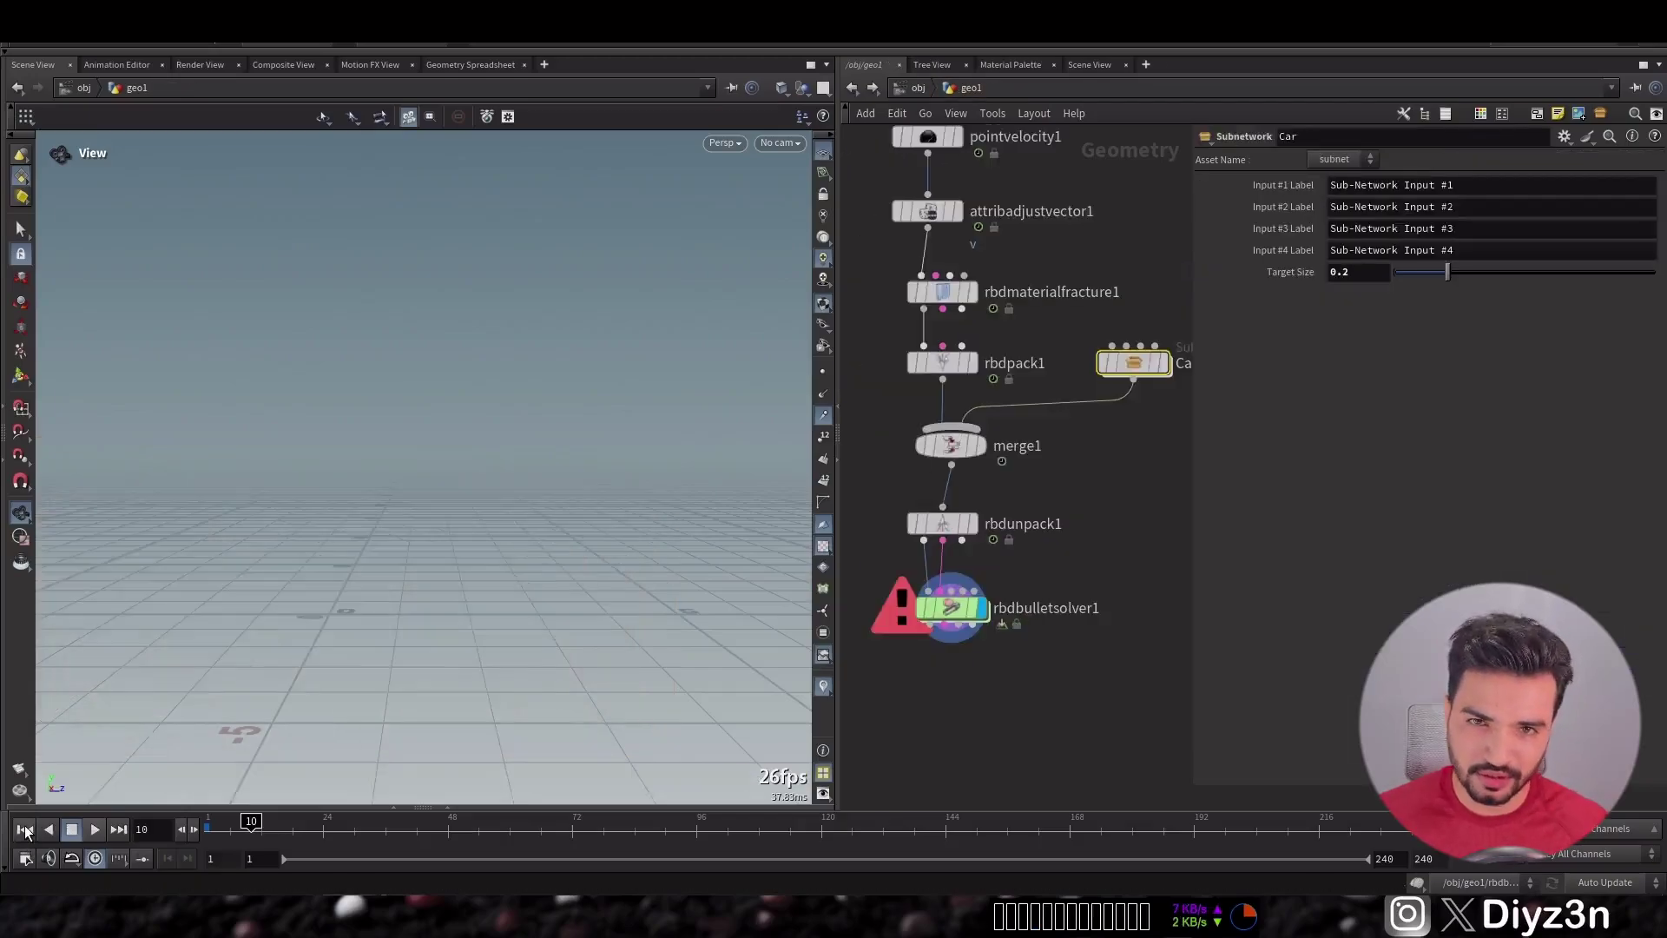